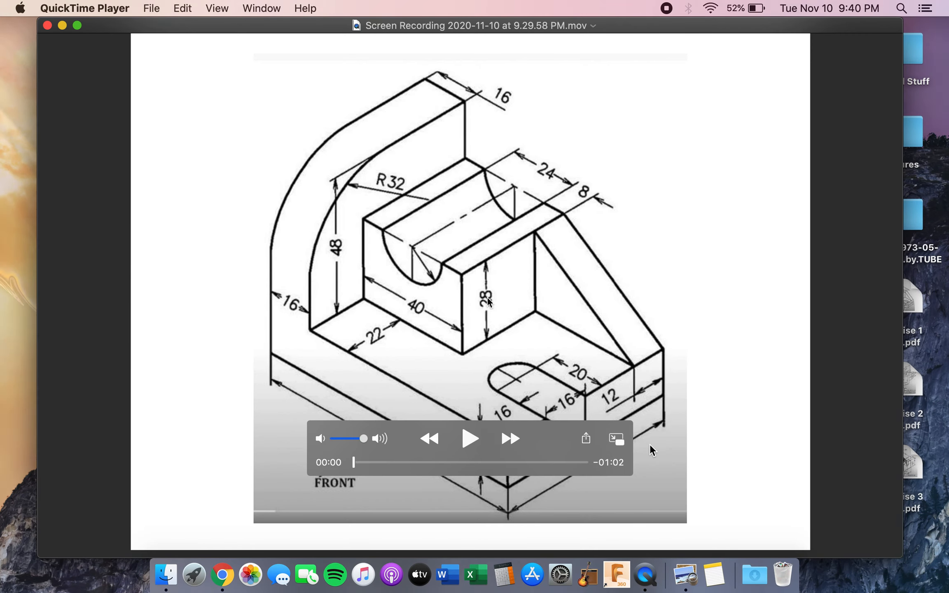
Switch to the Onshape part studio and place the new sketch on the base block's horizontal upper face
{"action": "key", "text": "ctrl+Right"}
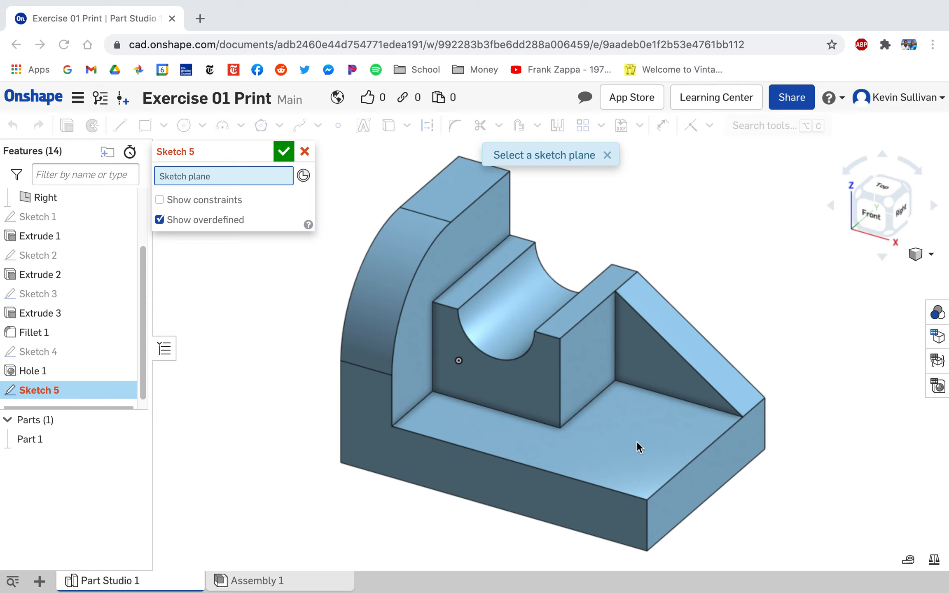
{"action": "mouse_move", "coordinate": [526, 1]}
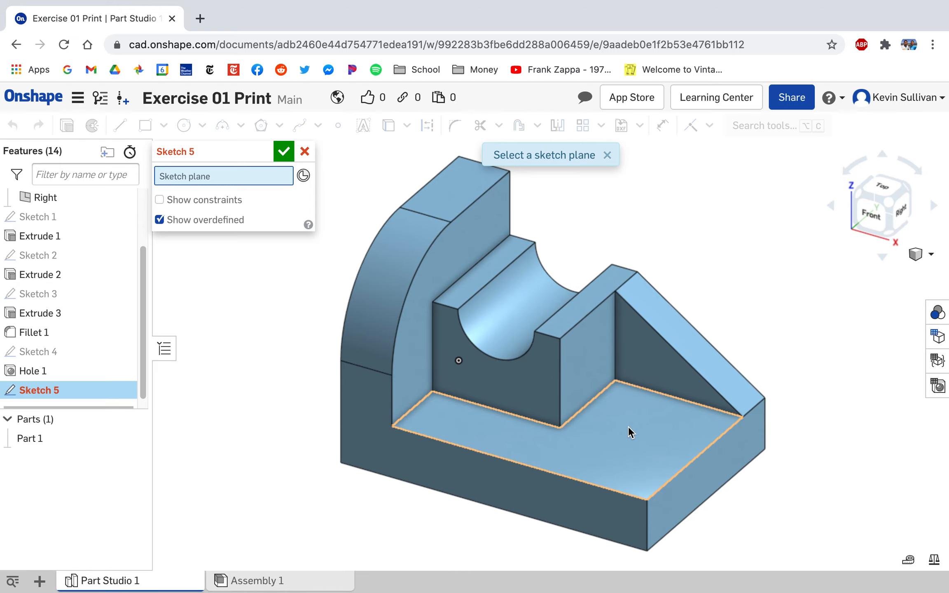
{"action": "left_click", "coordinate": [614, 395]}
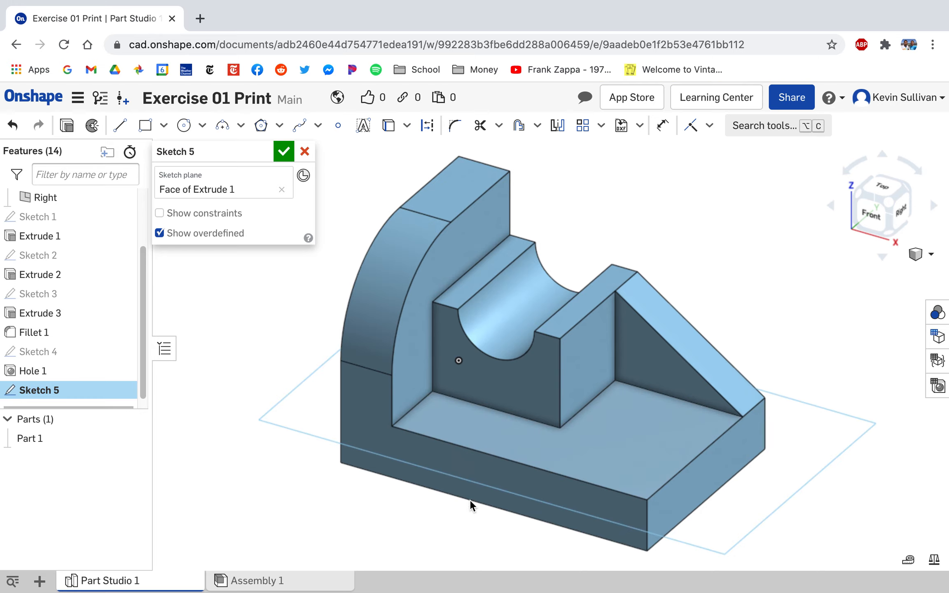
{"action": "left_click", "coordinate": [517, 392]}
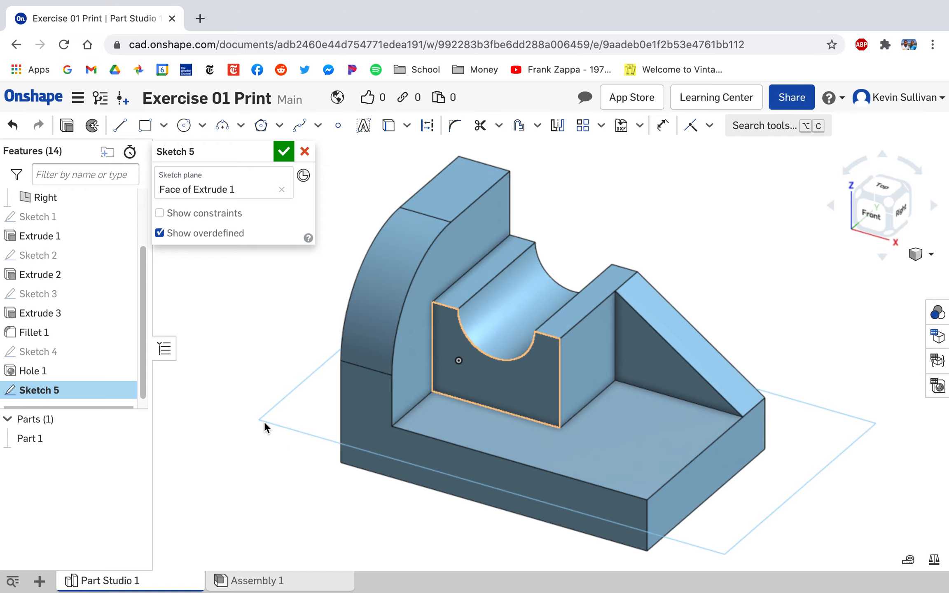
{"action": "left_click", "coordinate": [120, 126]}
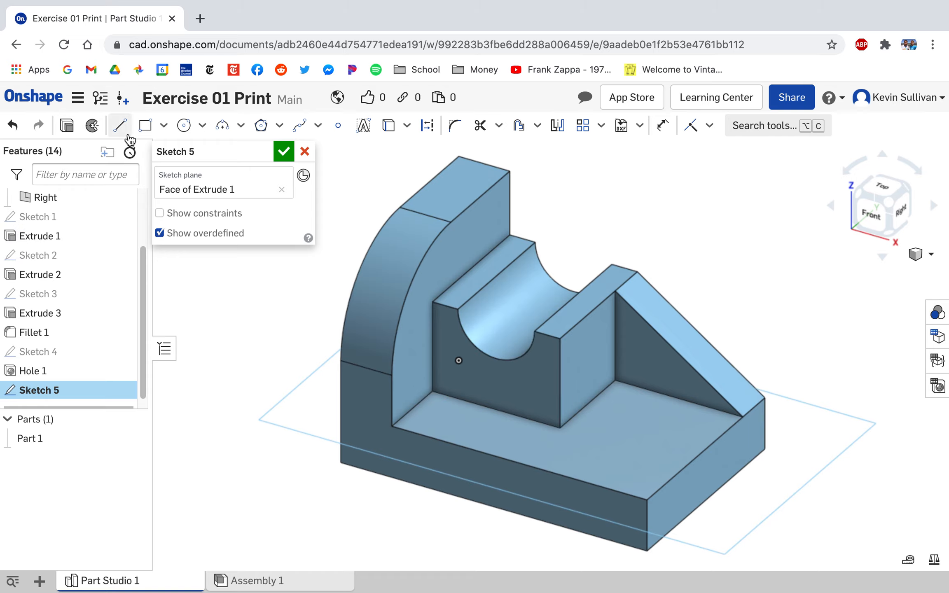
{"action": "left_click", "coordinate": [883, 187]}
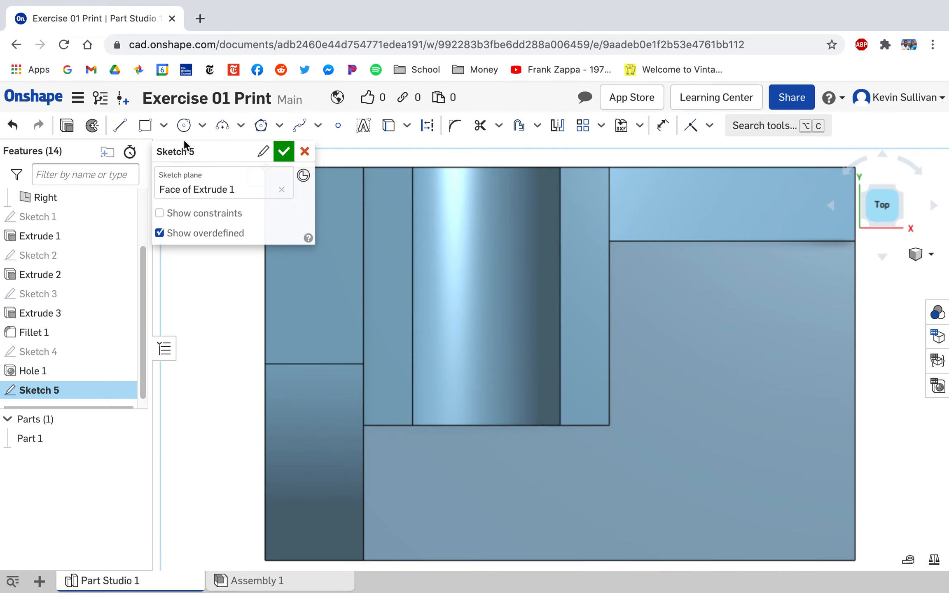
Sketch a rectangle about 11.67 by 11.34 in on the base's right-hand edge, plus a circle about 11.34 in across centred on its inner side
{"action": "left_click", "coordinate": [145, 125]}
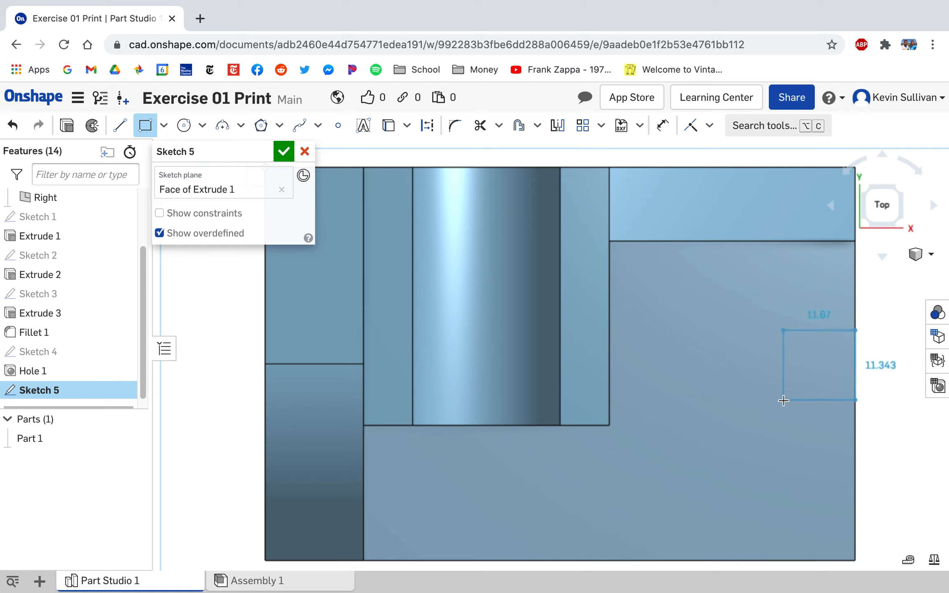
{"action": "left_click", "coordinate": [784, 401]}
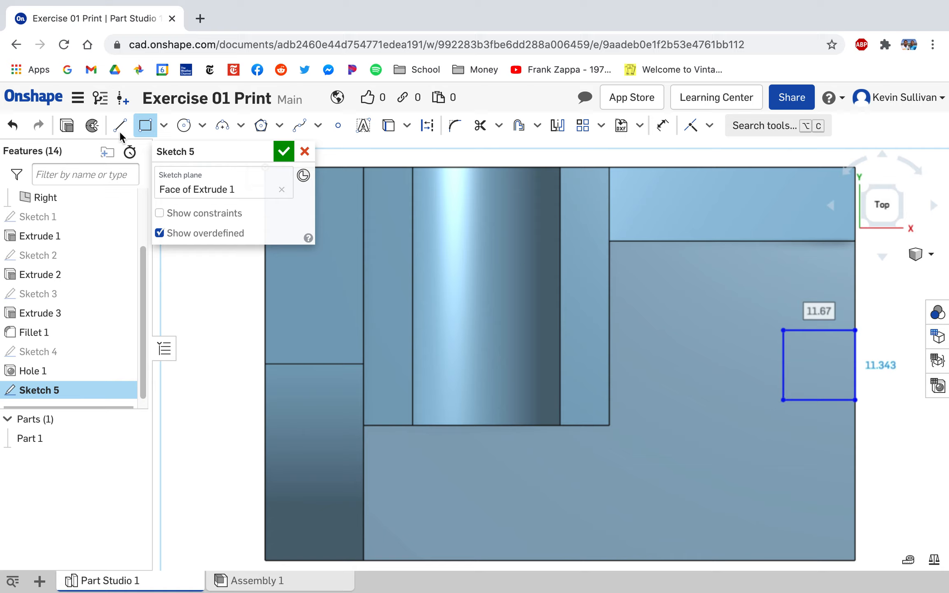
{"action": "left_click", "coordinate": [184, 127]}
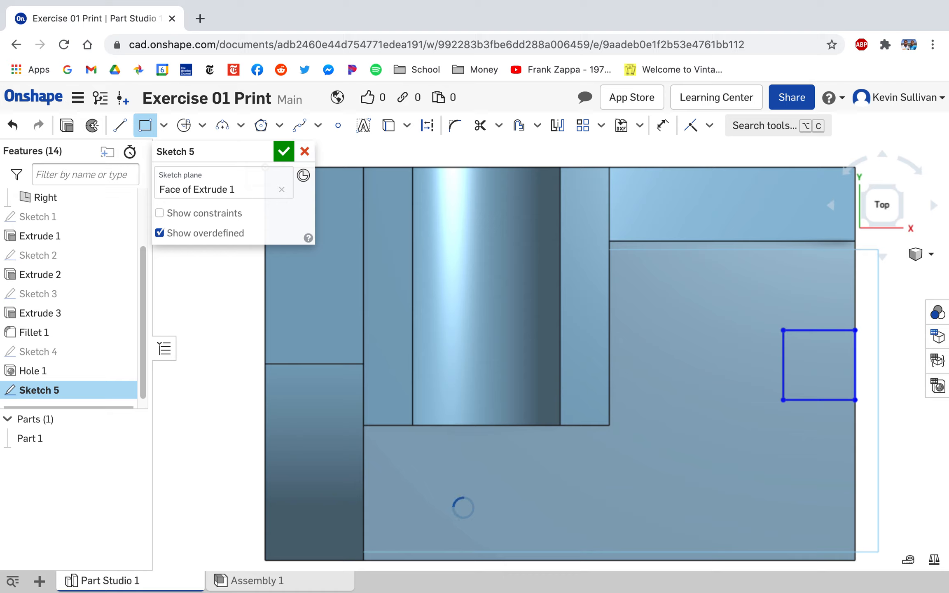
{"action": "left_click", "coordinate": [185, 127]}
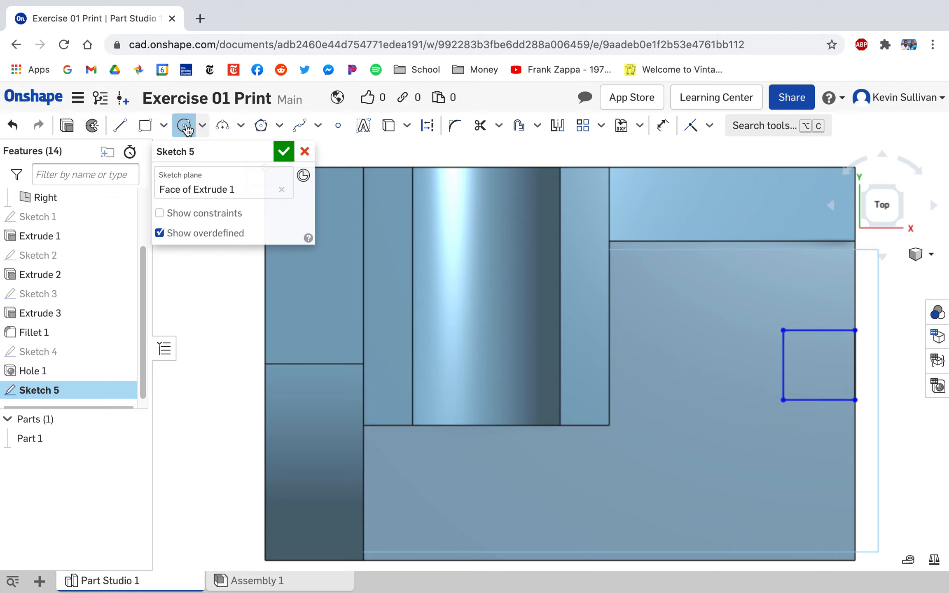
{"action": "left_click", "coordinate": [785, 365]}
{"action": "left_click", "coordinate": [782, 331]}
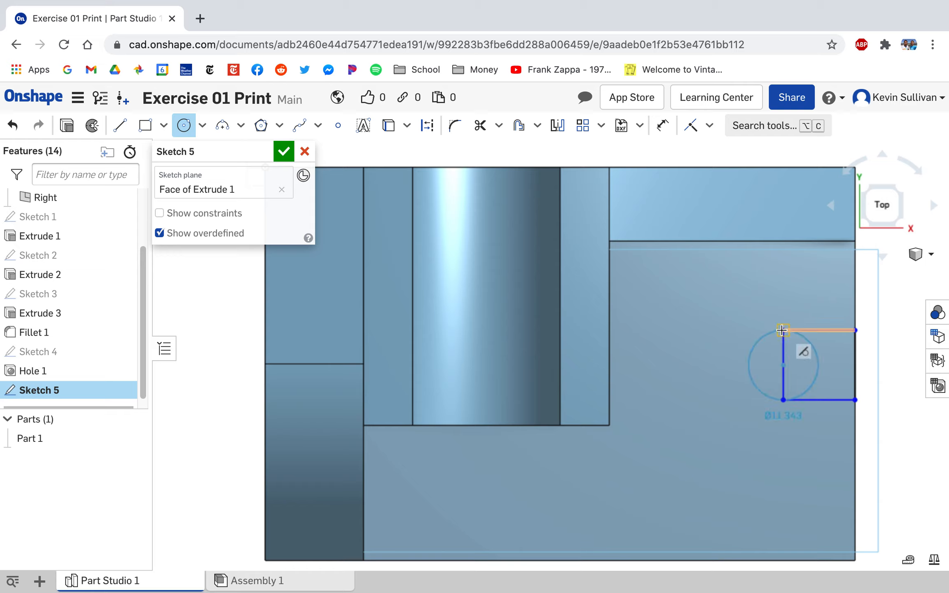
{"action": "right_click", "coordinate": [719, 307]}
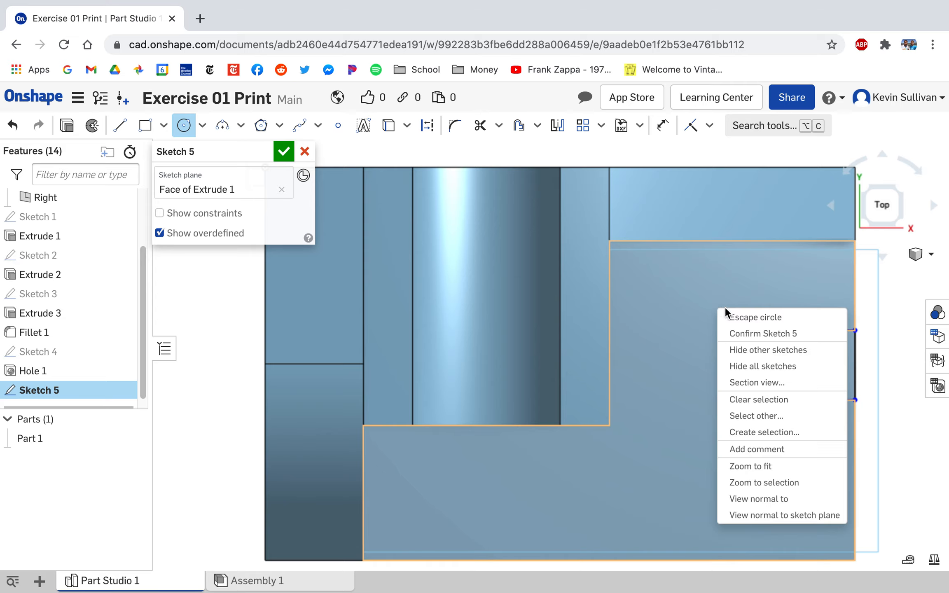
{"action": "left_click", "coordinate": [746, 317]}
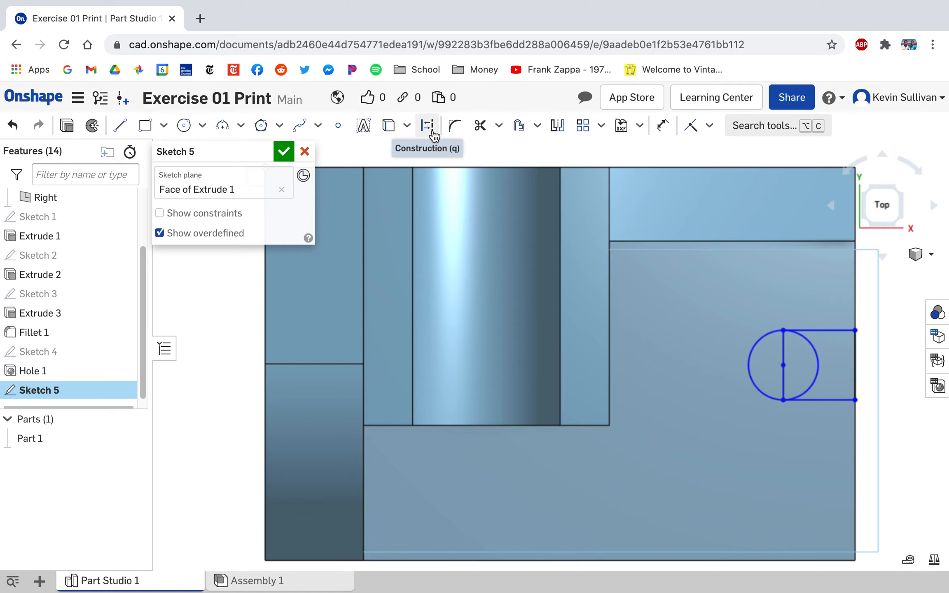
Constrain the circle coincident with the rectangle's upper inner corner and stretch the shape to a circle radius of about 7.3 in
{"action": "left_click", "coordinate": [711, 127]}
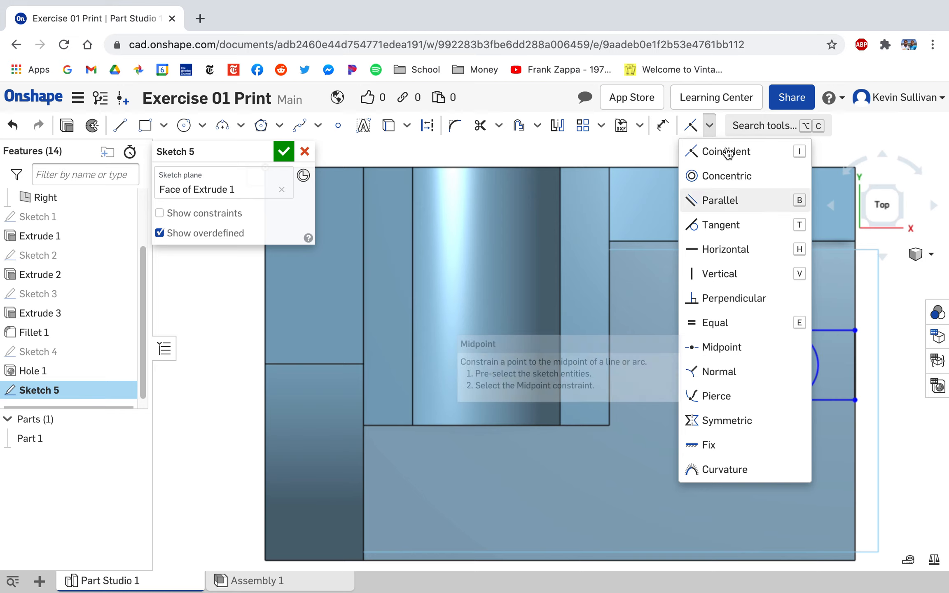
{"action": "left_click", "coordinate": [727, 152]}
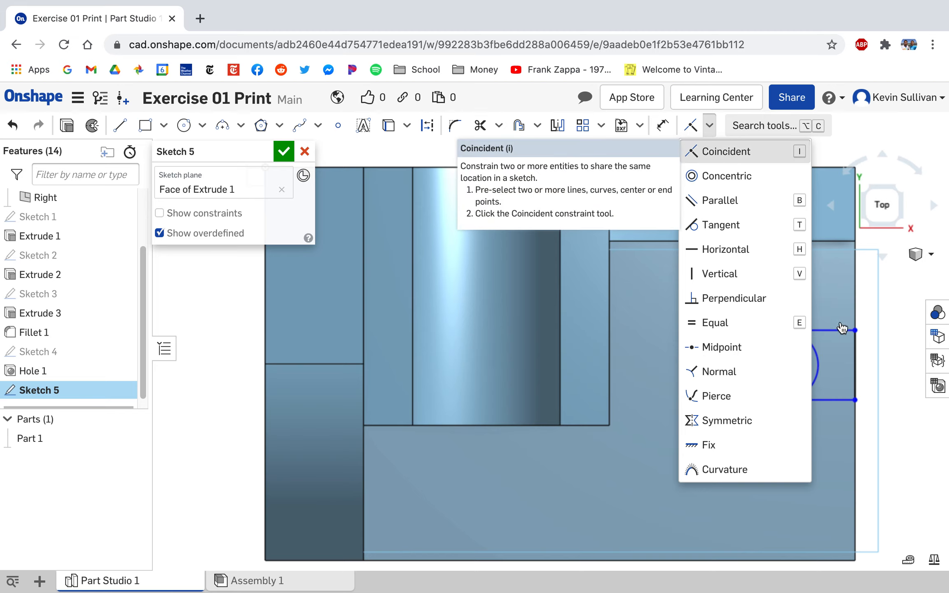
{"action": "left_click", "coordinate": [828, 330]}
{"action": "left_click", "coordinate": [782, 330]}
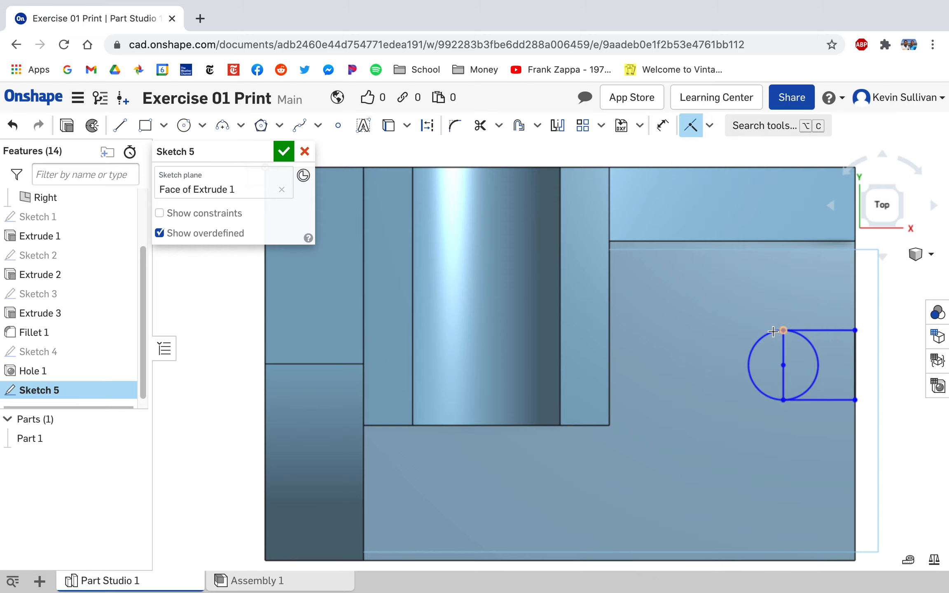
{"action": "left_click", "coordinate": [774, 331]}
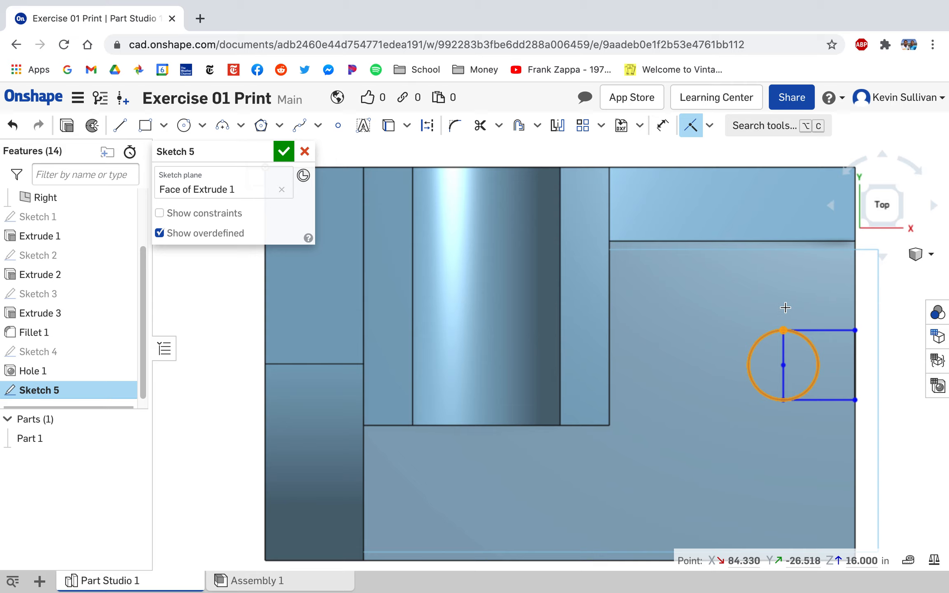
{"action": "left_click", "coordinate": [731, 330]}
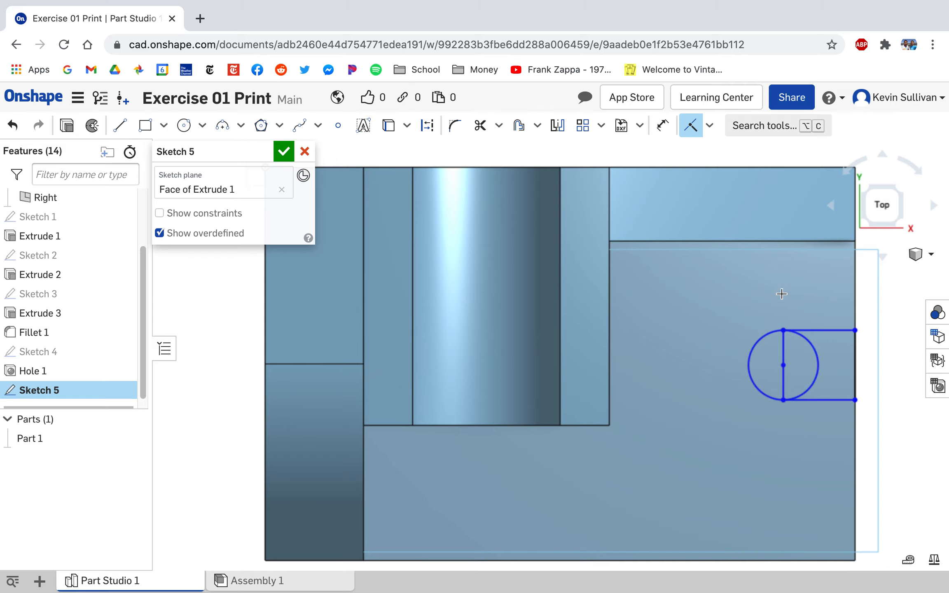
{"action": "right_click", "coordinate": [833, 300]}
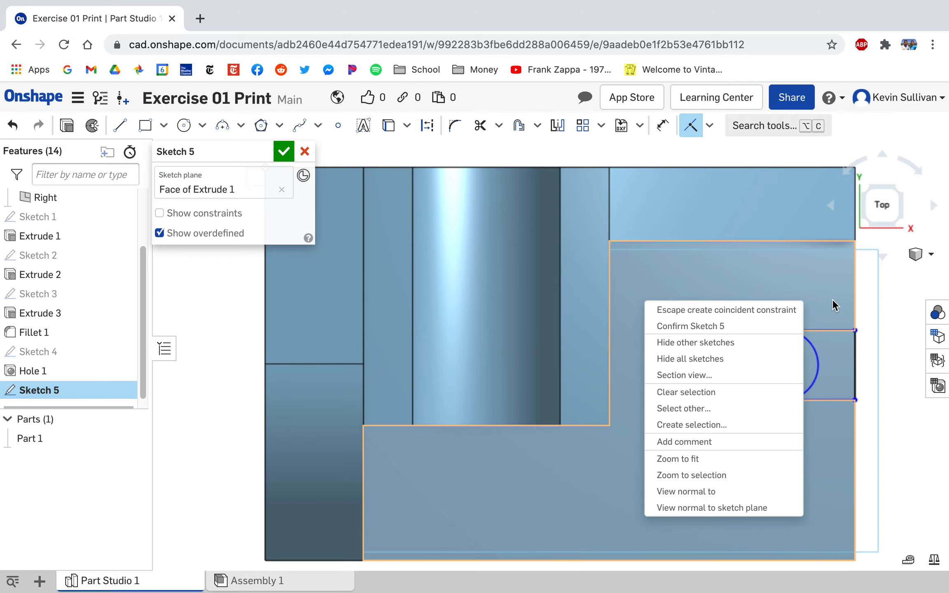
{"action": "left_click", "coordinate": [724, 310]}
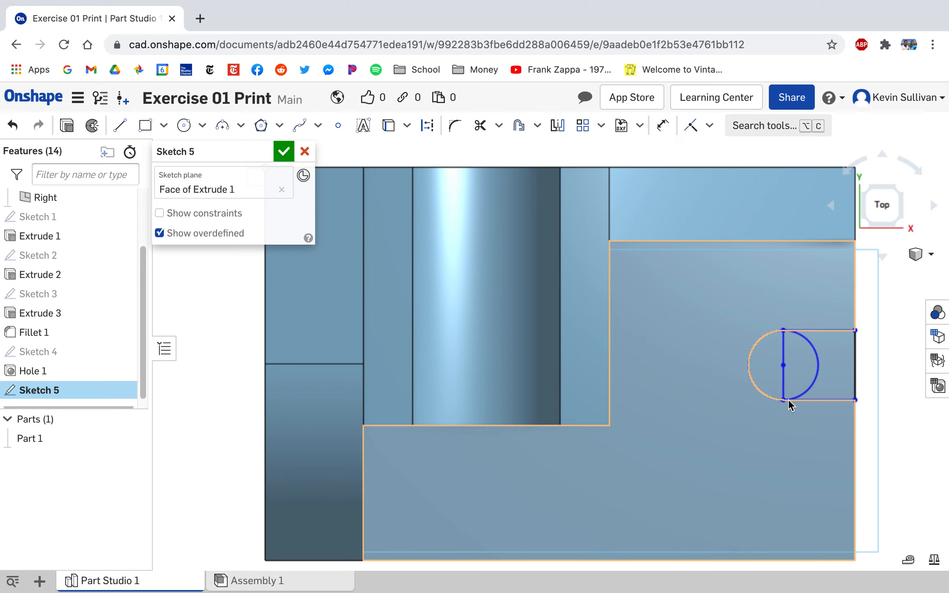
{"action": "left_click_drag", "start_coordinate": [783, 400], "coordinate": [750, 420]}
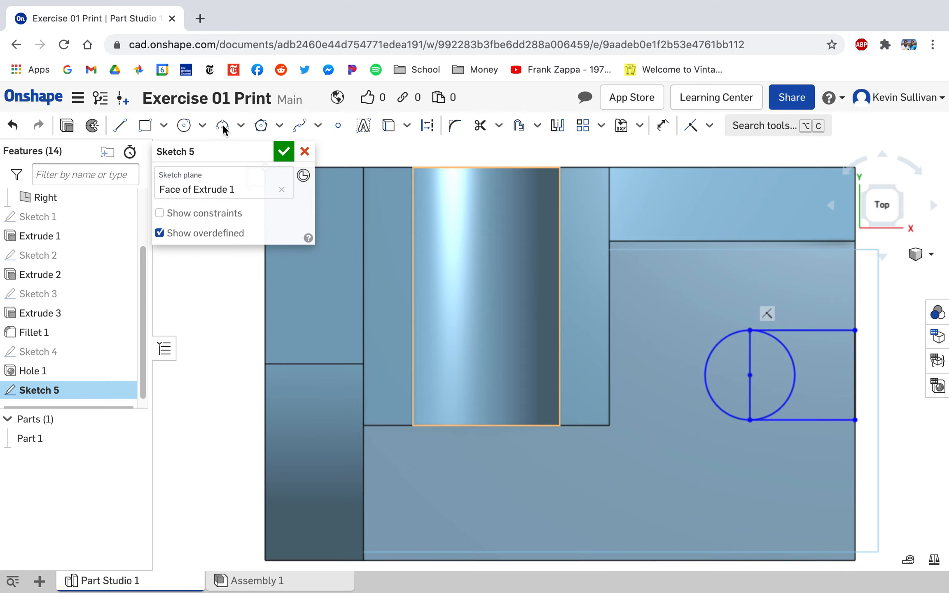
Split the circle into two arcs at the rectangle's two inner corners
{"action": "left_click", "coordinate": [499, 131]}
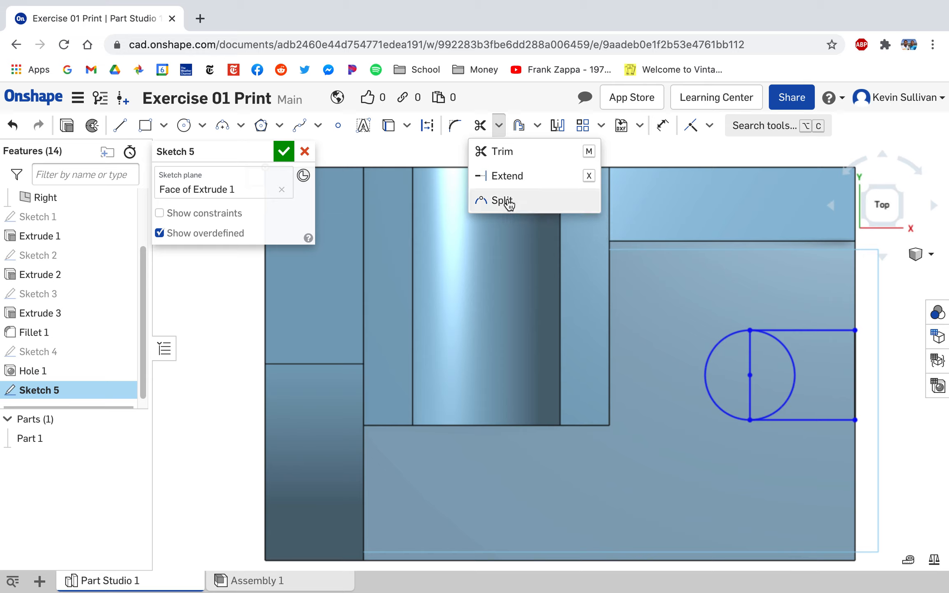
{"action": "left_click", "coordinate": [503, 201]}
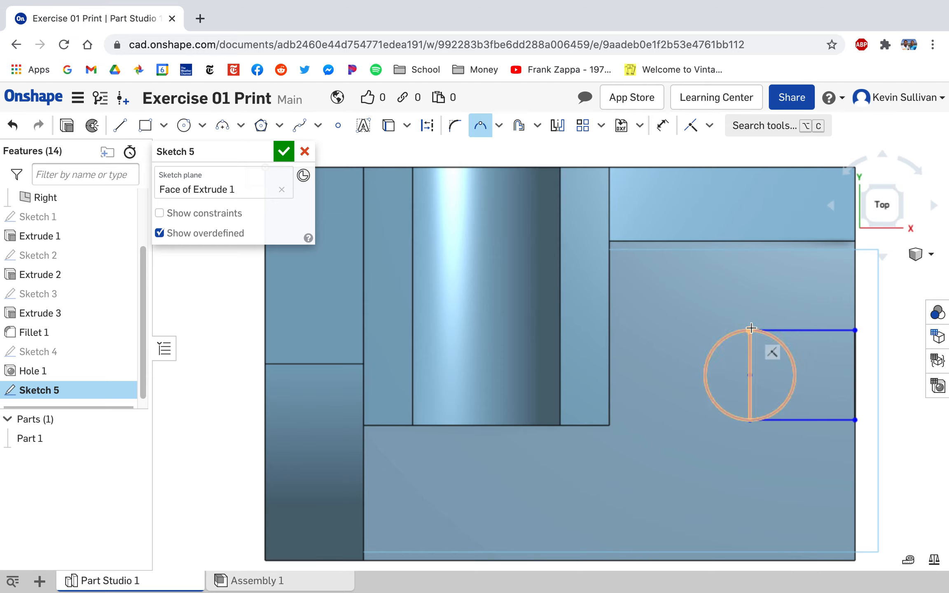
{"action": "left_click", "coordinate": [750, 329]}
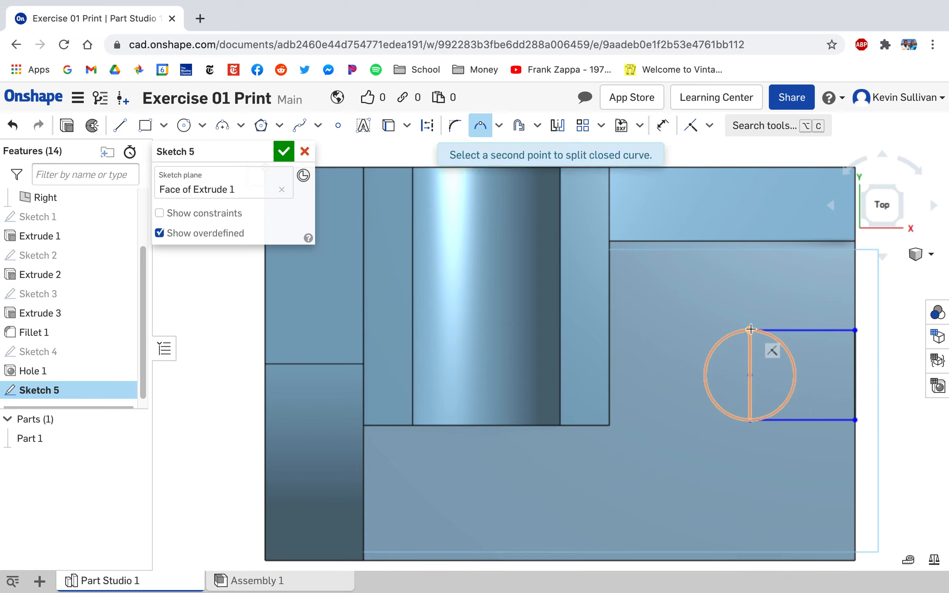
{"action": "left_click", "coordinate": [750, 418]}
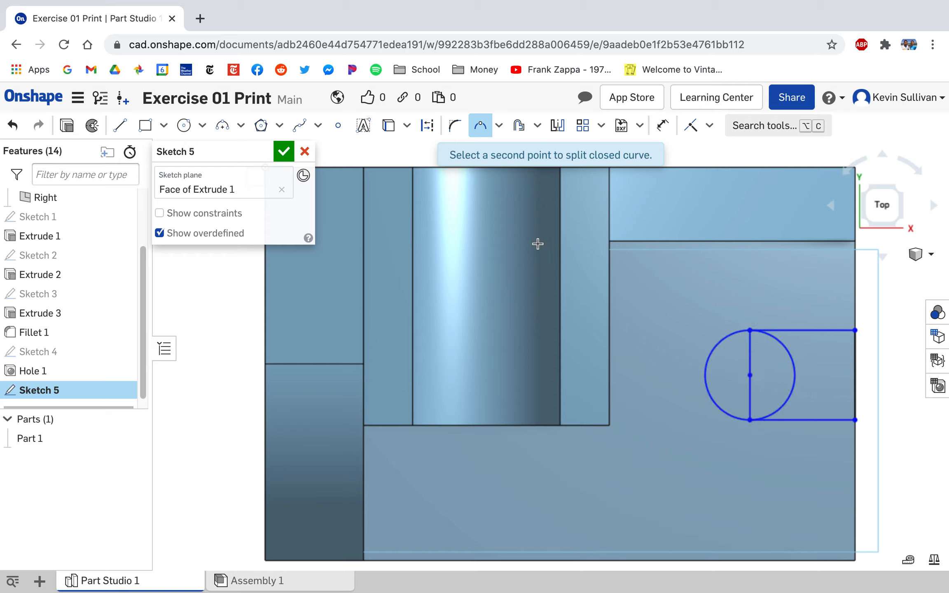
{"action": "right_click", "coordinate": [726, 310]}
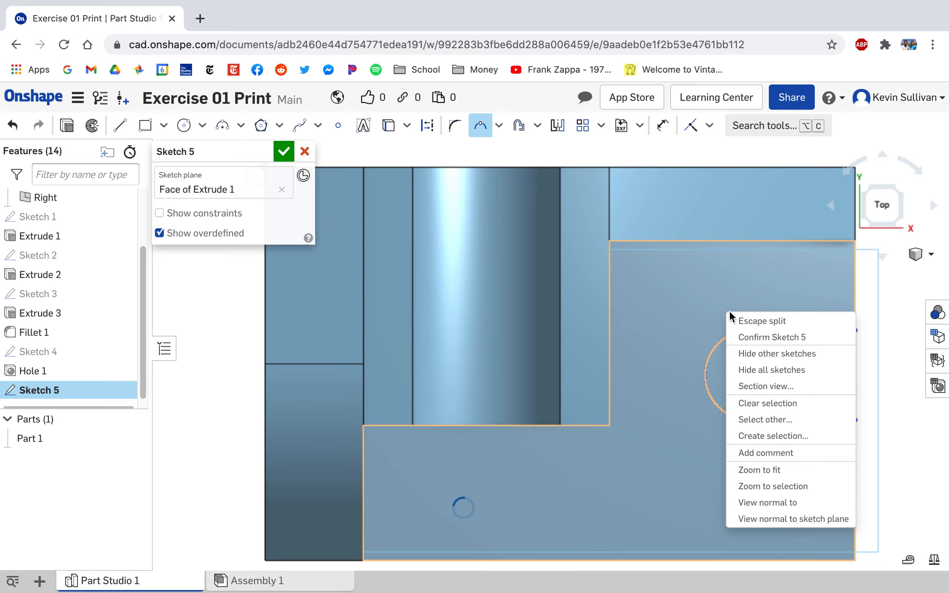
{"action": "left_click", "coordinate": [770, 323]}
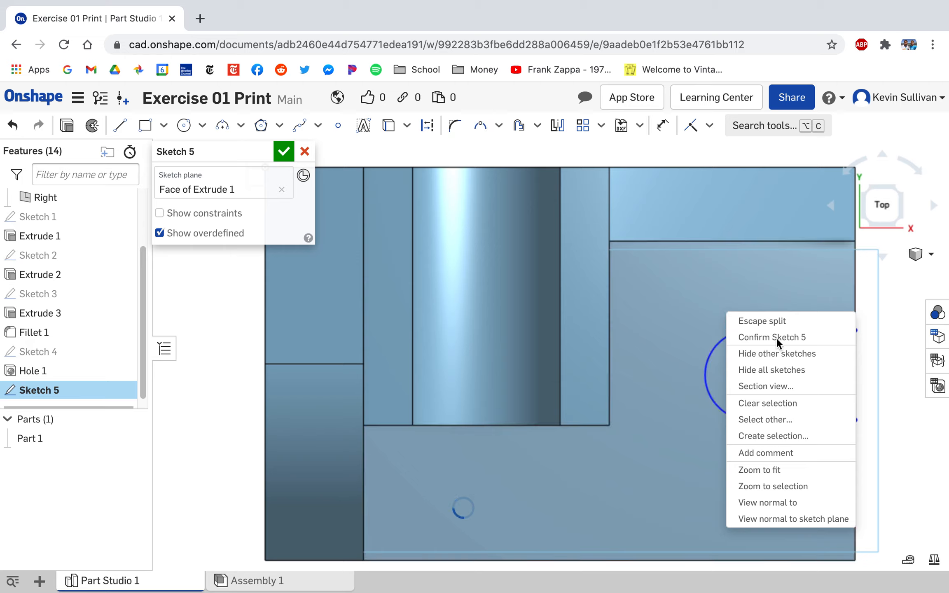
{"action": "left_click", "coordinate": [781, 328]}
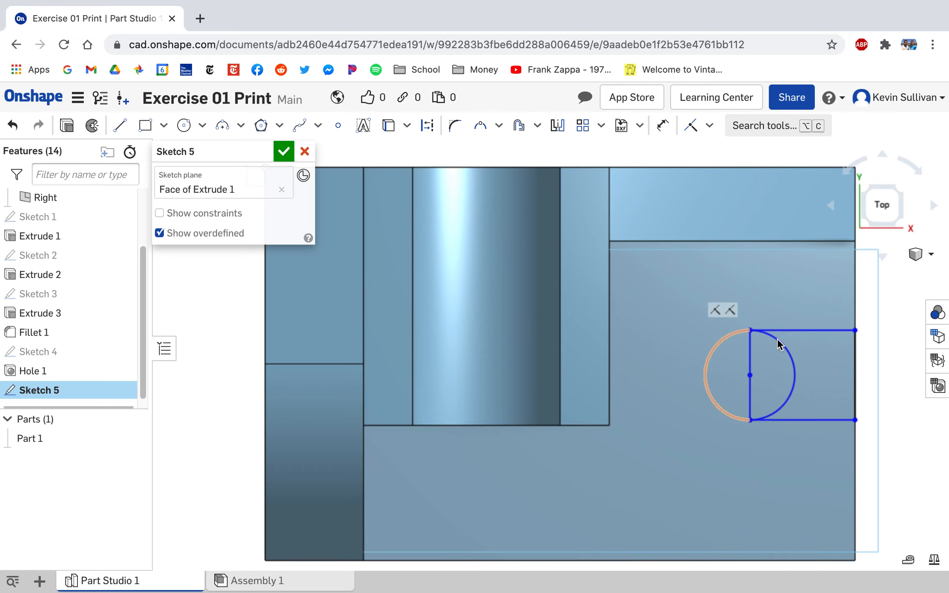
{"action": "left_click", "coordinate": [727, 338]}
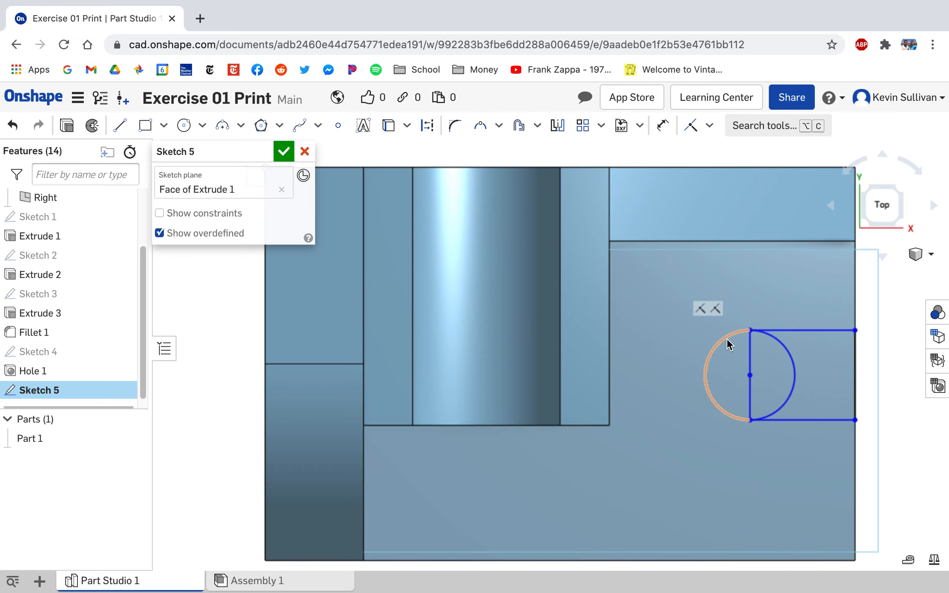
{"action": "left_click", "coordinate": [818, 347]}
{"action": "left_click", "coordinate": [805, 349]}
{"action": "left_click", "coordinate": [735, 367]}
{"action": "left_click", "coordinate": [736, 368]}
{"action": "left_click", "coordinate": [736, 366]}
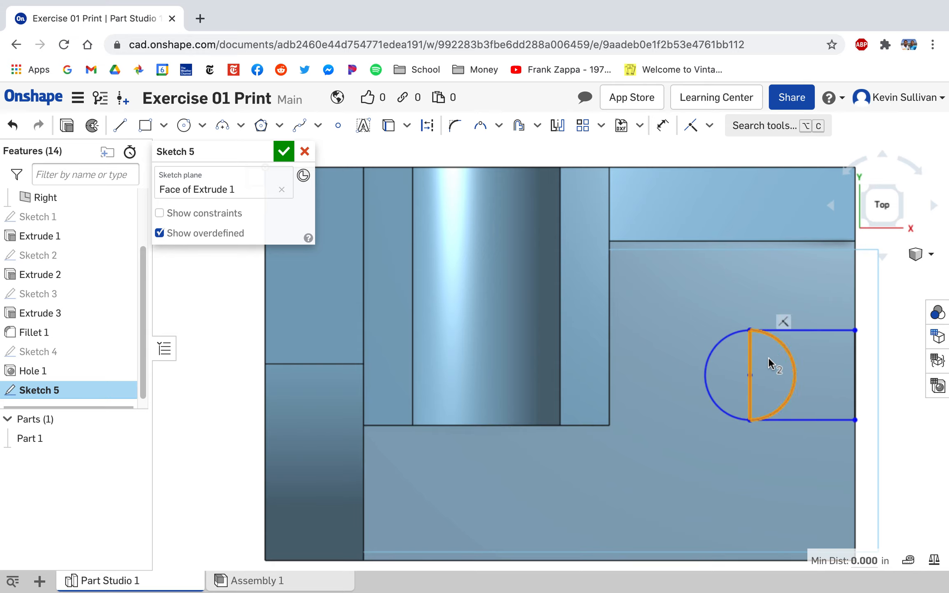
{"action": "right_click", "coordinate": [734, 279]}
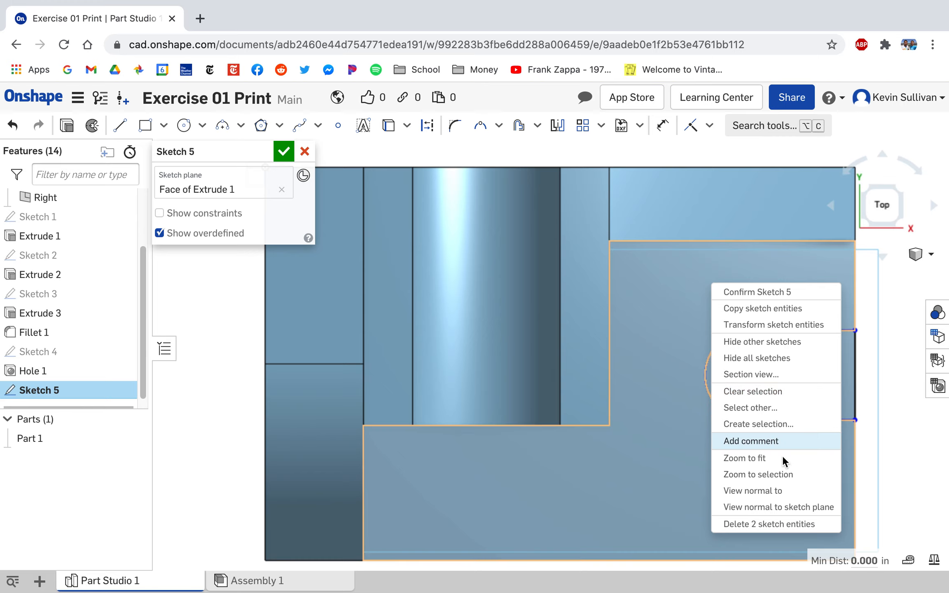
{"action": "left_click", "coordinate": [649, 440]}
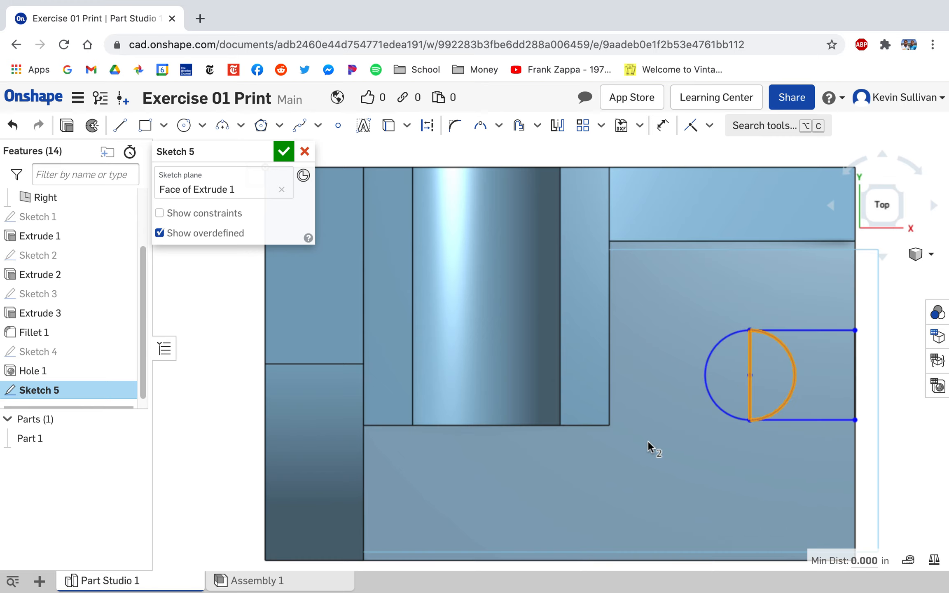
{"action": "left_click", "coordinate": [770, 380]}
{"action": "left_click", "coordinate": [718, 297]}
{"action": "left_click", "coordinate": [873, 359]}
Convert the circle's inner arc and the rectangle's vertical inner line to construction geometry
{"action": "left_click", "coordinate": [783, 348]}
{"action": "right_click", "coordinate": [784, 348]}
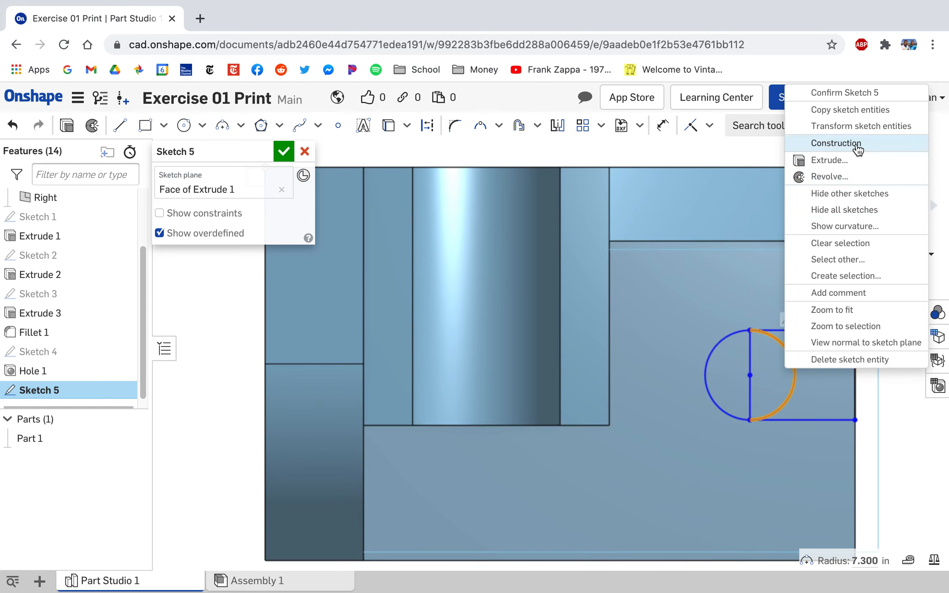
{"action": "left_click", "coordinate": [837, 143]}
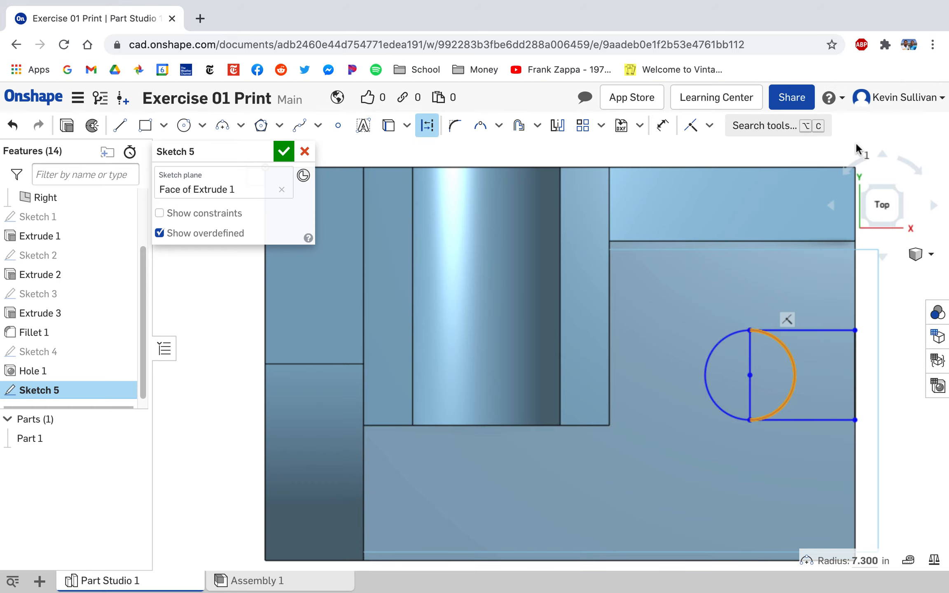
{"action": "right_click", "coordinate": [751, 358]}
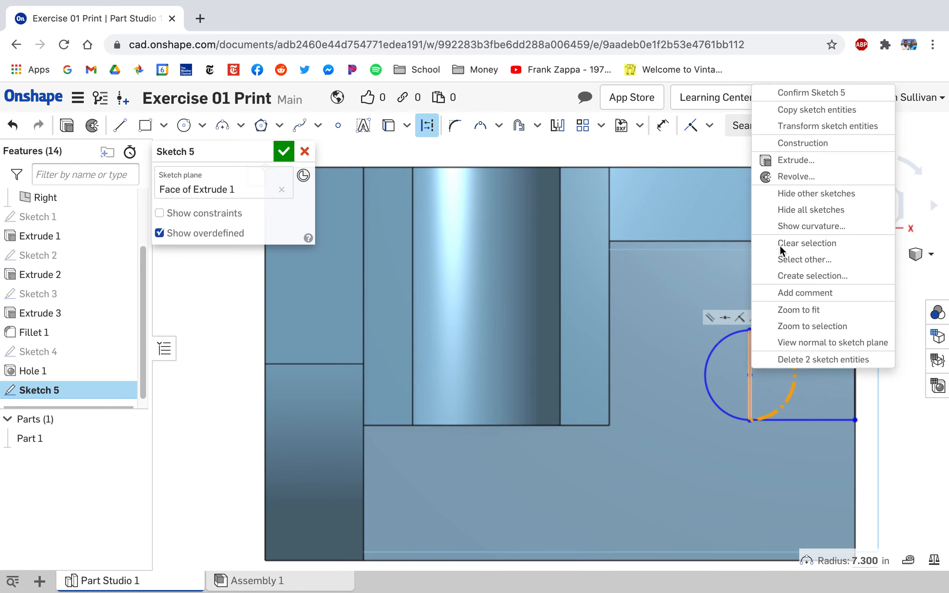
{"action": "left_click", "coordinate": [803, 143]}
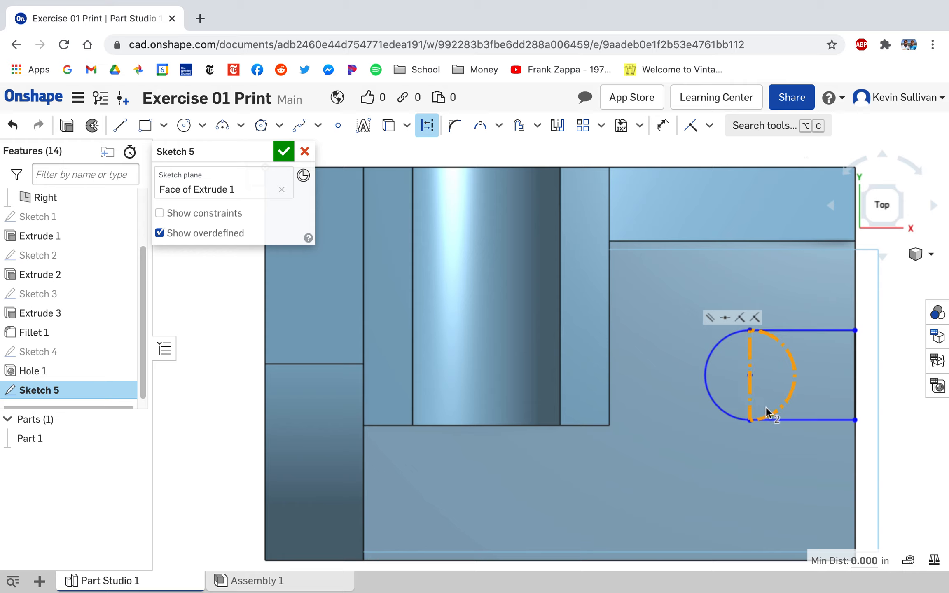
{"action": "left_click", "coordinate": [886, 354]}
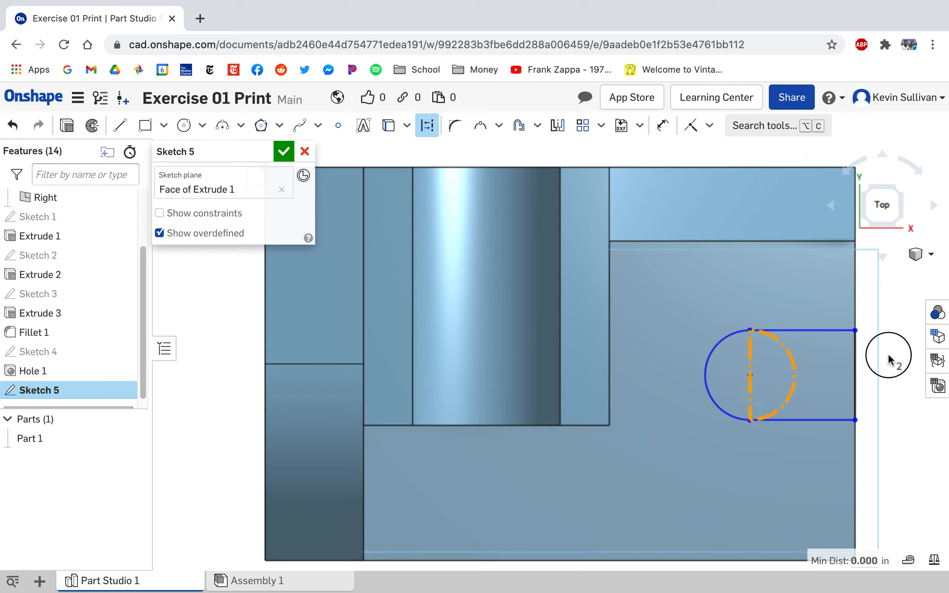
{"action": "key", "text": "Escape"}
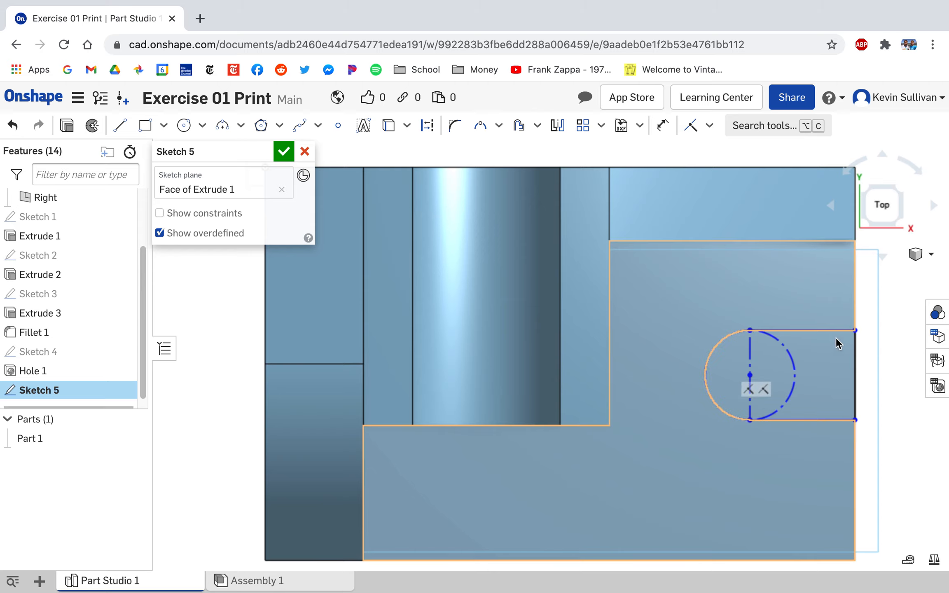
Dimension the slot's width between its two horizontal lines to 16 in
{"action": "left_click", "coordinate": [663, 132]}
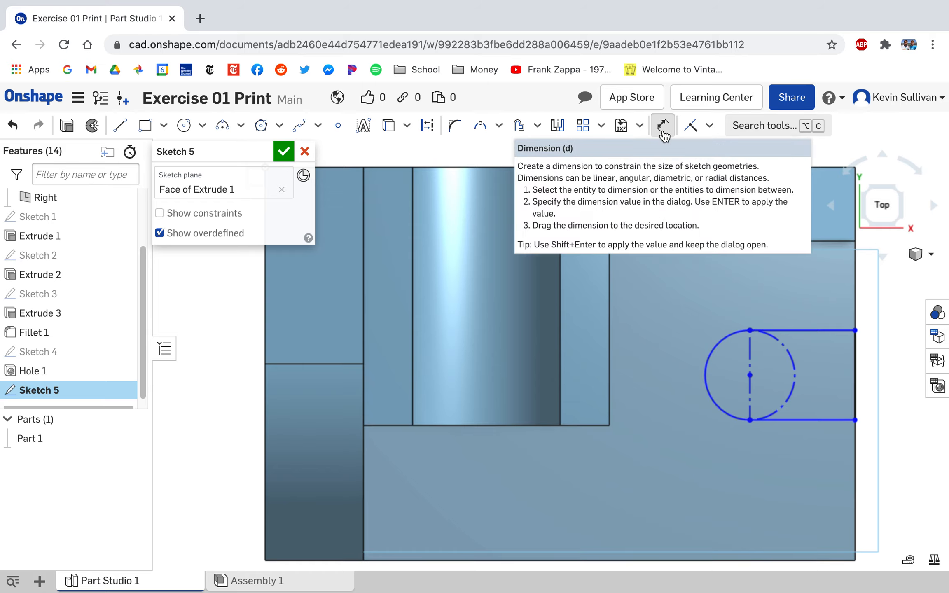
{"action": "left_click", "coordinate": [822, 330]}
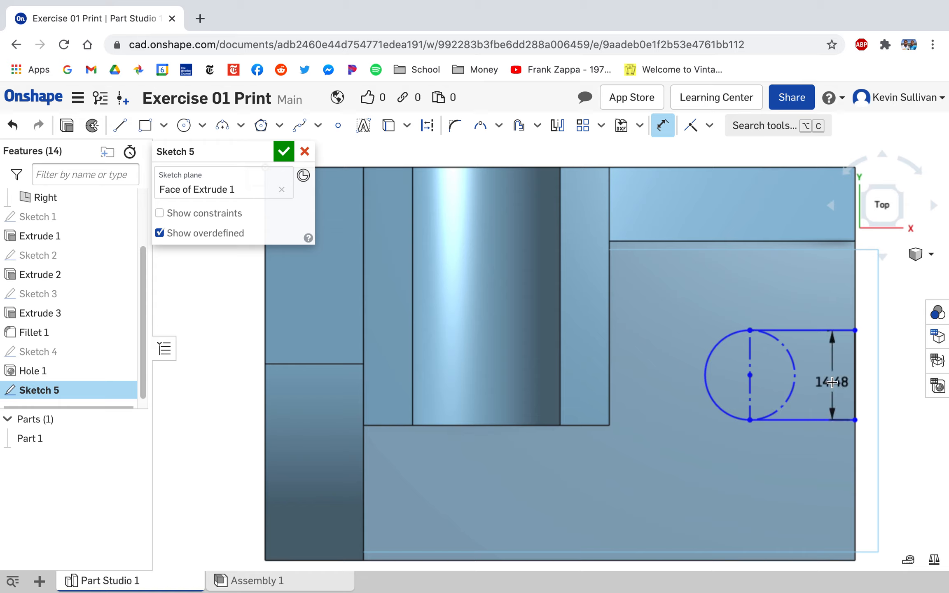
{"action": "left_click", "coordinate": [830, 379]}
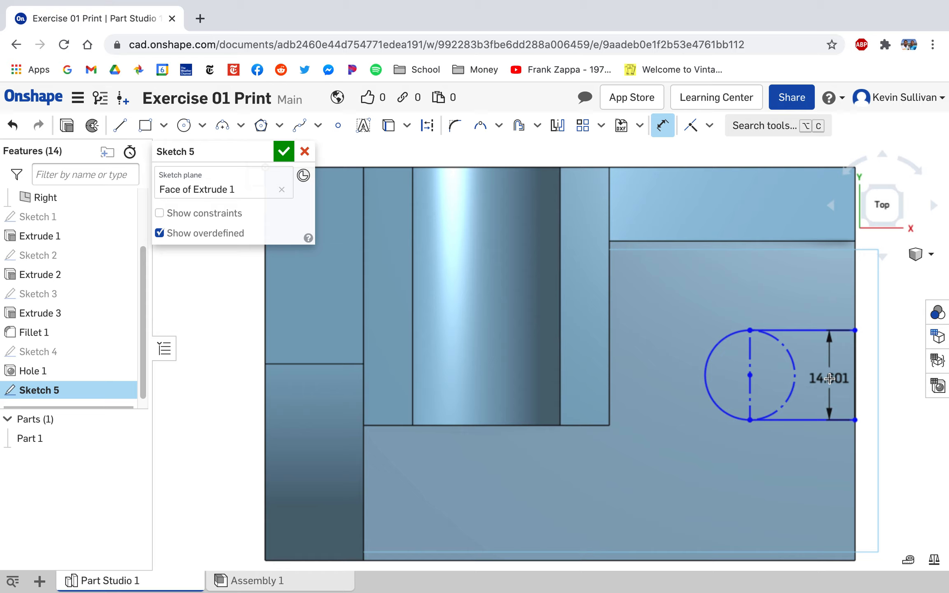
{"action": "left_click", "coordinate": [830, 379]}
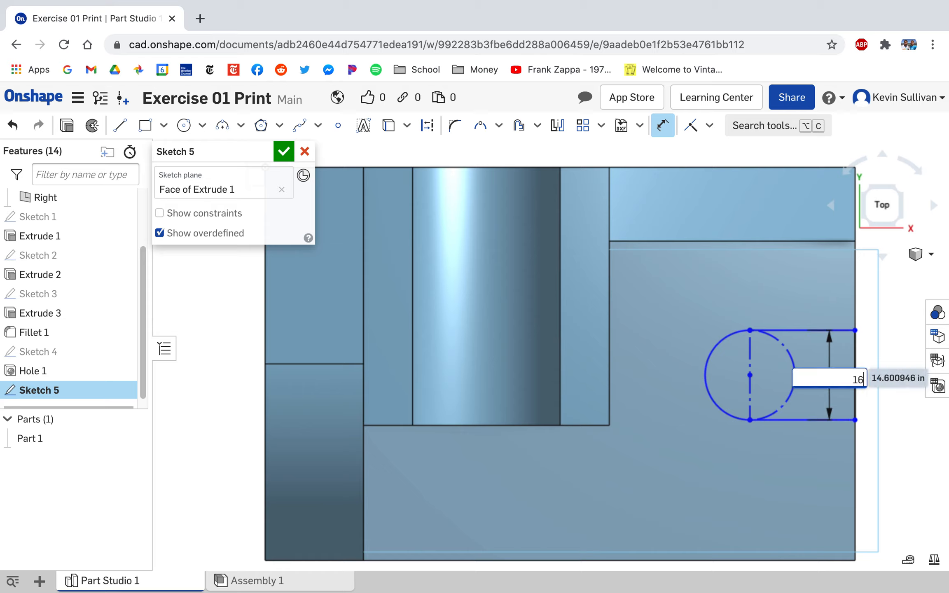
{"action": "key", "text": "Return"}
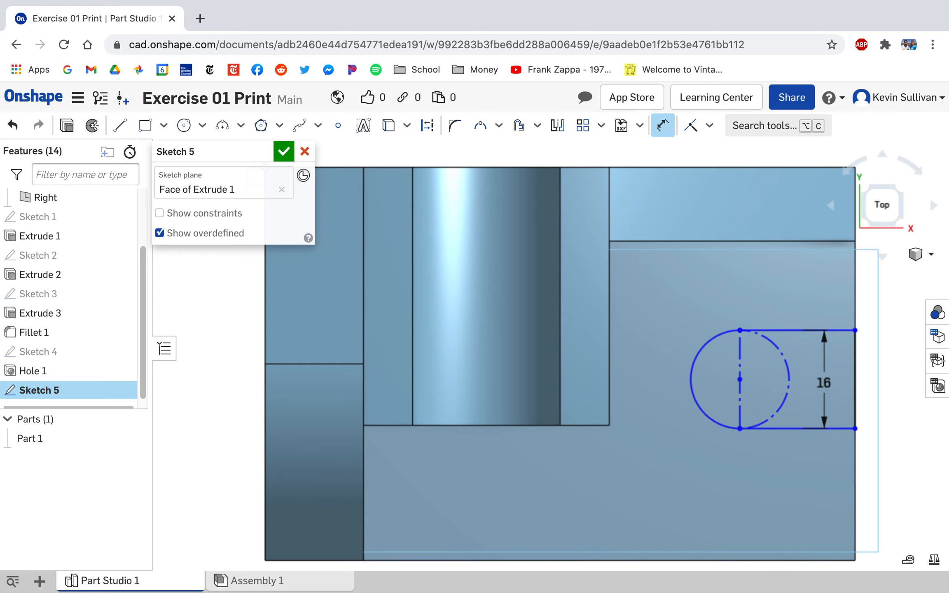
Check the slot's dimensions on the reference drawing and set the length of its straight section to 20 in
{"action": "key", "text": "ctrl+Right"}
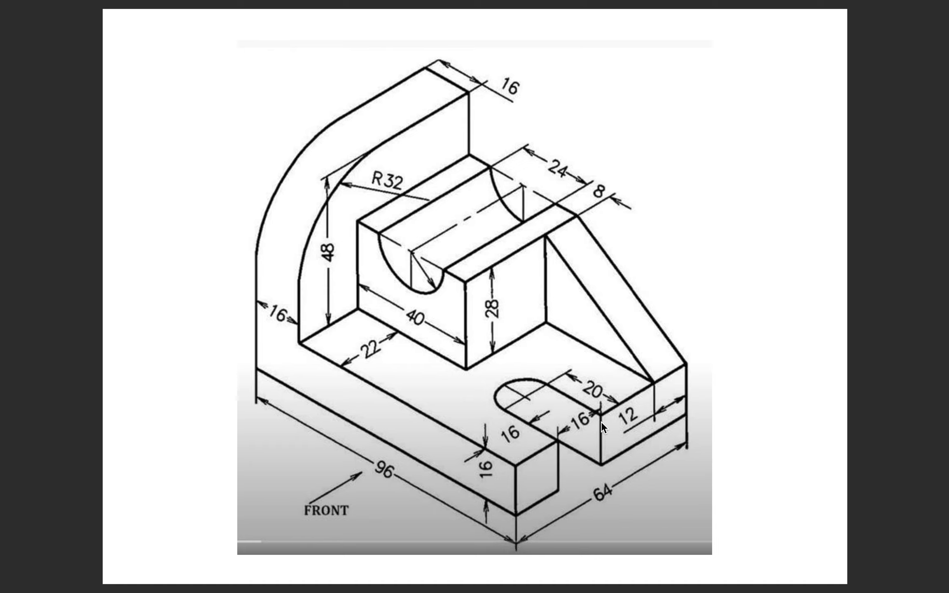
{"action": "key", "text": "ctrl+Left"}
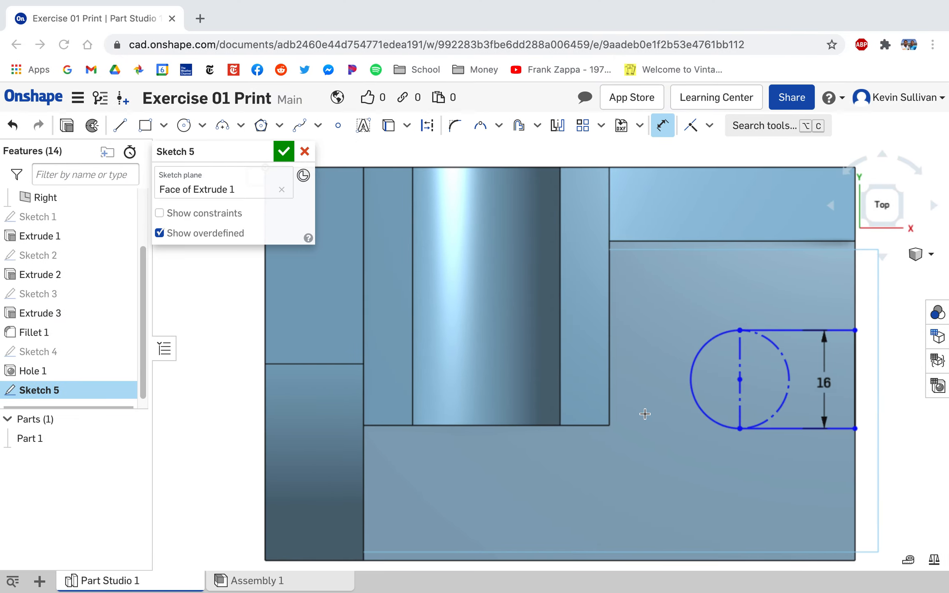
{"action": "left_click", "coordinate": [798, 330]}
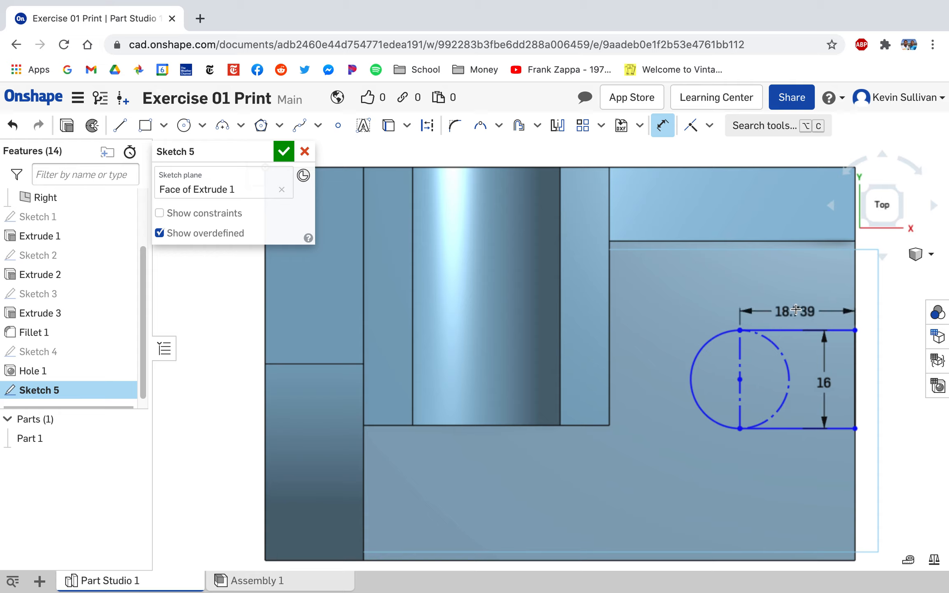
{"action": "left_click", "coordinate": [796, 307]}
{"action": "type", "text": "20"}
{"action": "key", "text": "Return"}
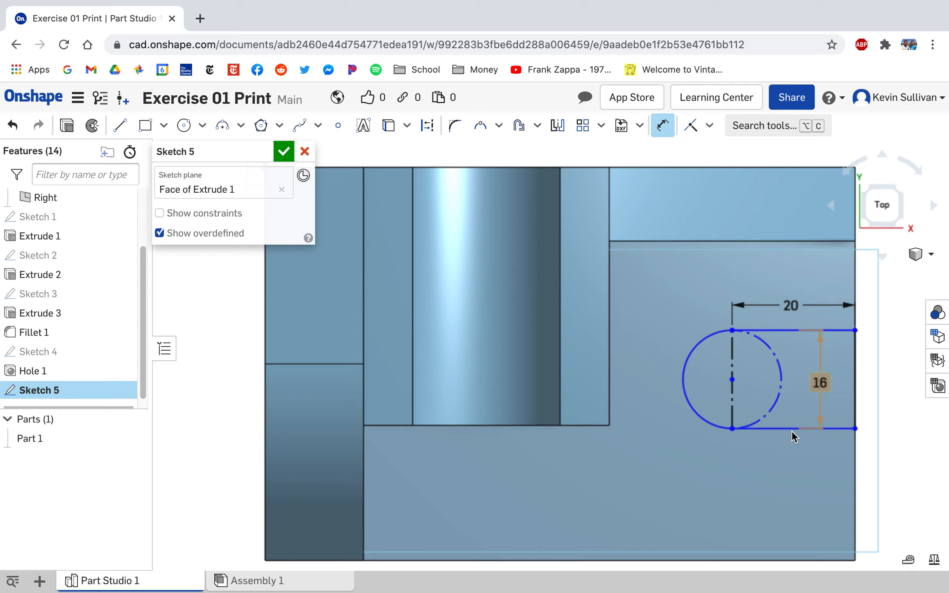
Dimension the slot's lower line 16 in from the base's front edge, recheck the reference drawing and finish the sketch
{"action": "left_click", "coordinate": [806, 560]}
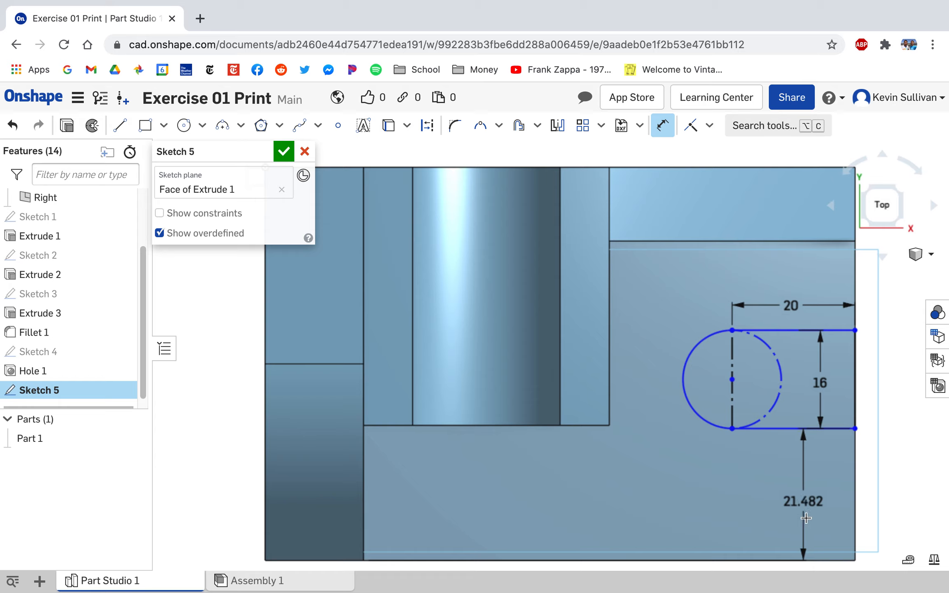
{"action": "left_click", "coordinate": [806, 518]}
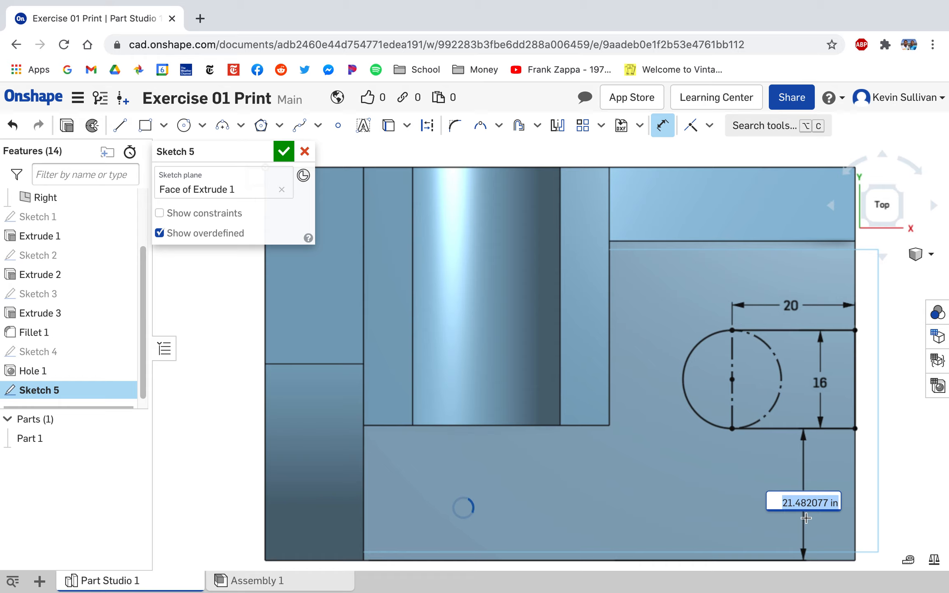
{"action": "type", "text": "16"}
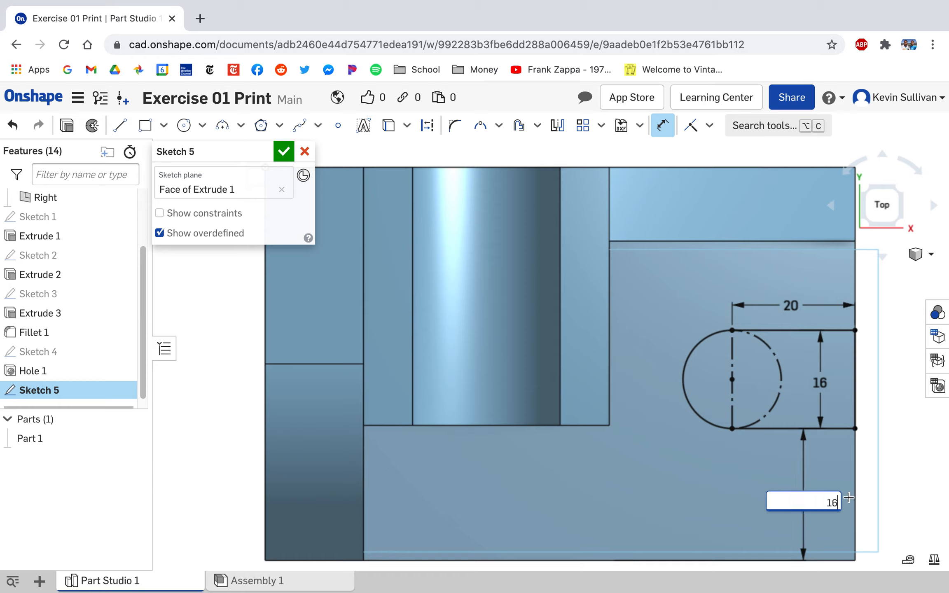
{"action": "key", "text": "Escape"}
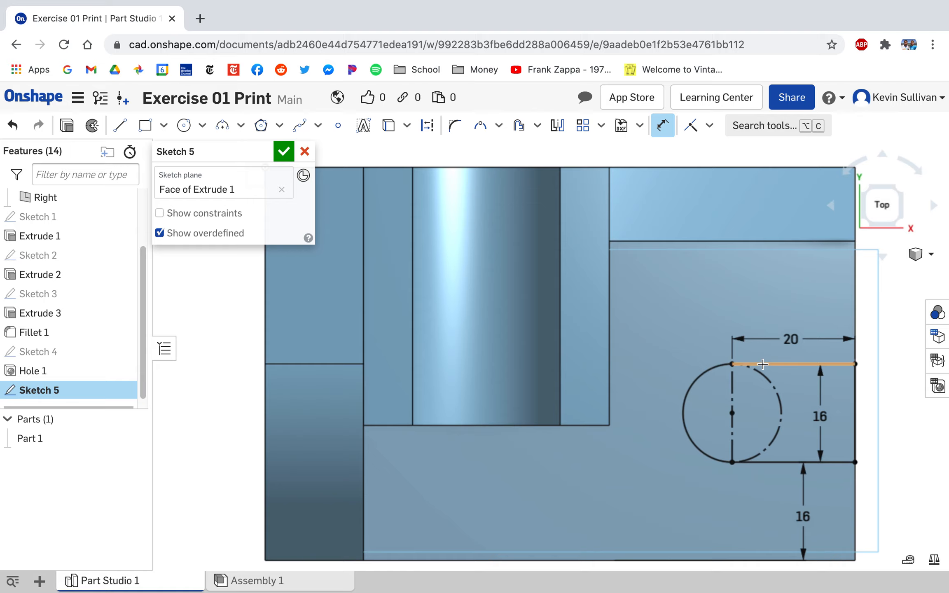
{"action": "left_click", "coordinate": [719, 366]}
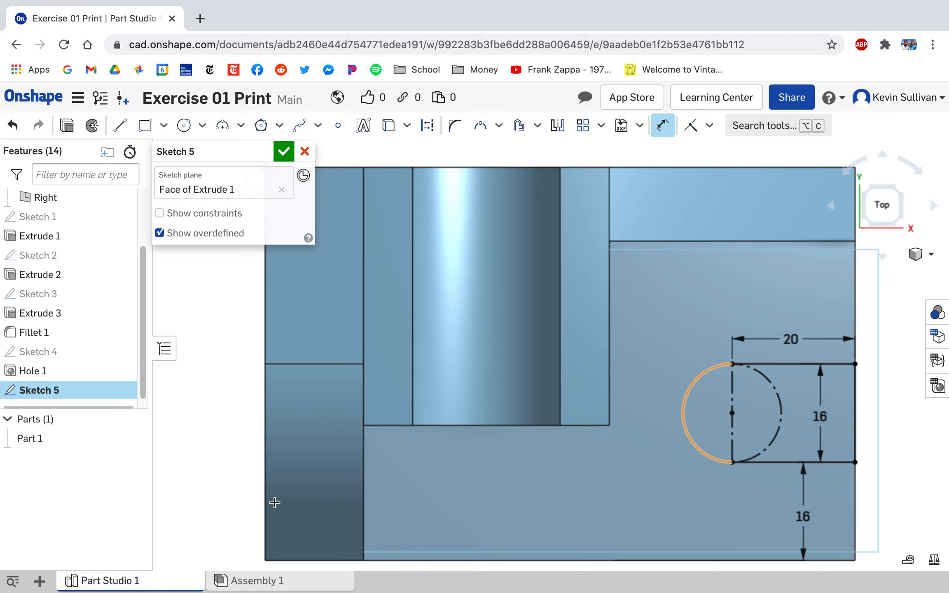
{"action": "key", "text": "ctrl+Right"}
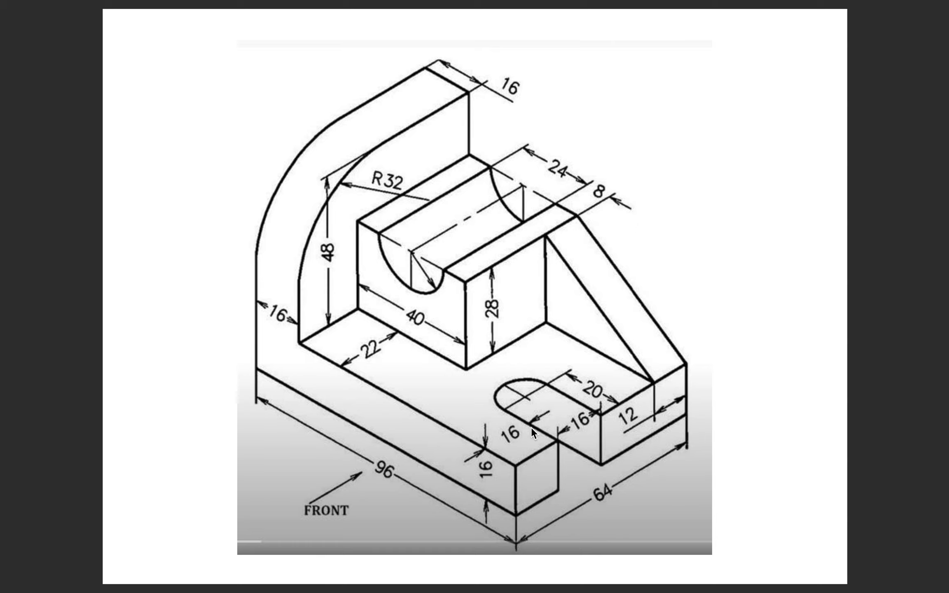
{"action": "key", "text": "ctrl+Left"}
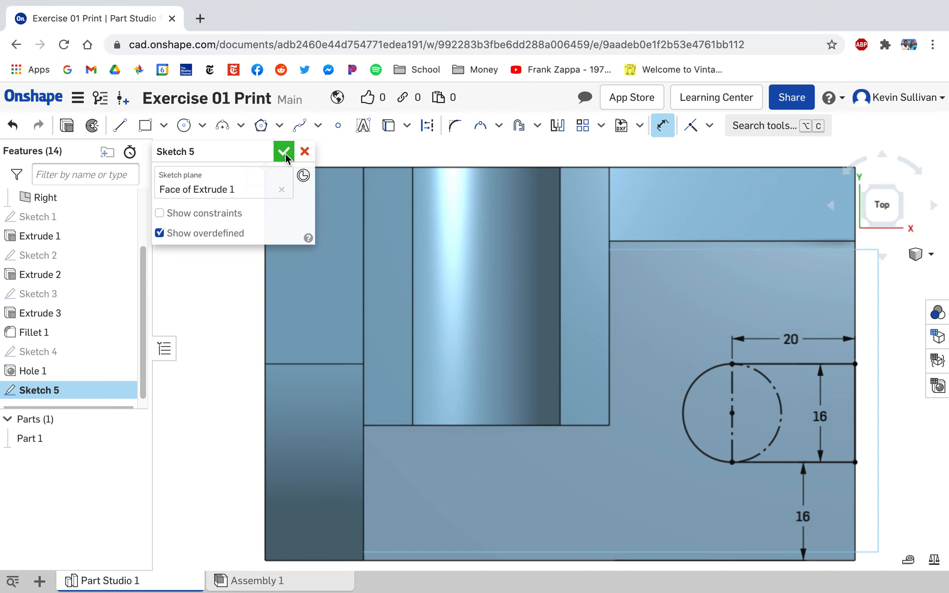
{"action": "left_click", "coordinate": [283, 154]}
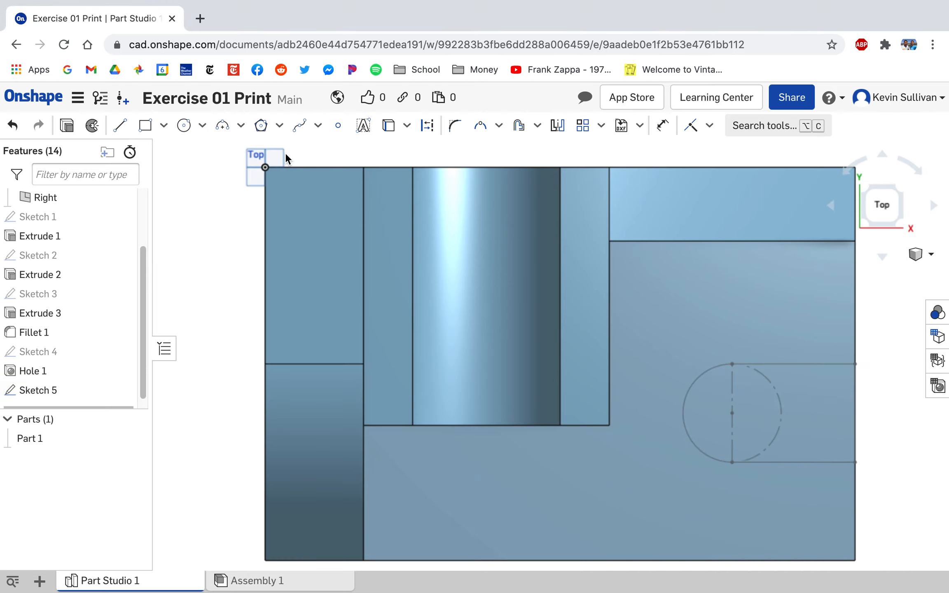
Extrude the slot region as a Remove cut with the Through all end type, shown in an isometric view
{"action": "left_click", "coordinate": [902, 223]}
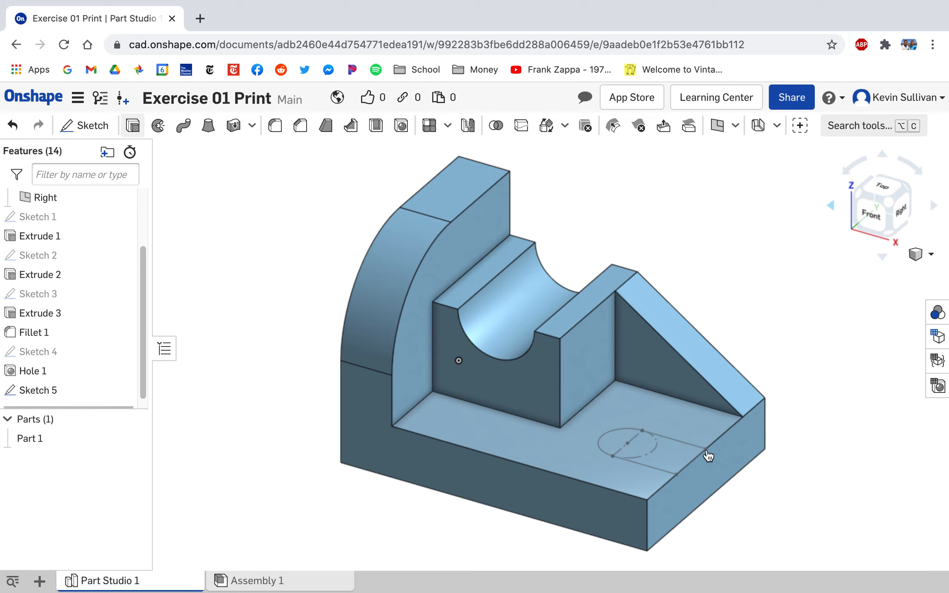
{"action": "key", "text": "shift+e"}
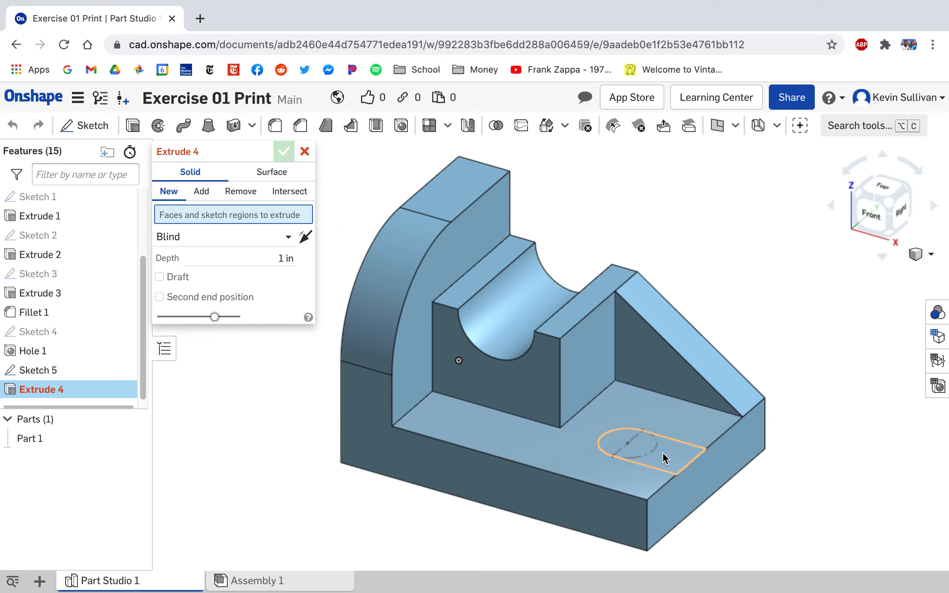
{"action": "left_click", "coordinate": [662, 451]}
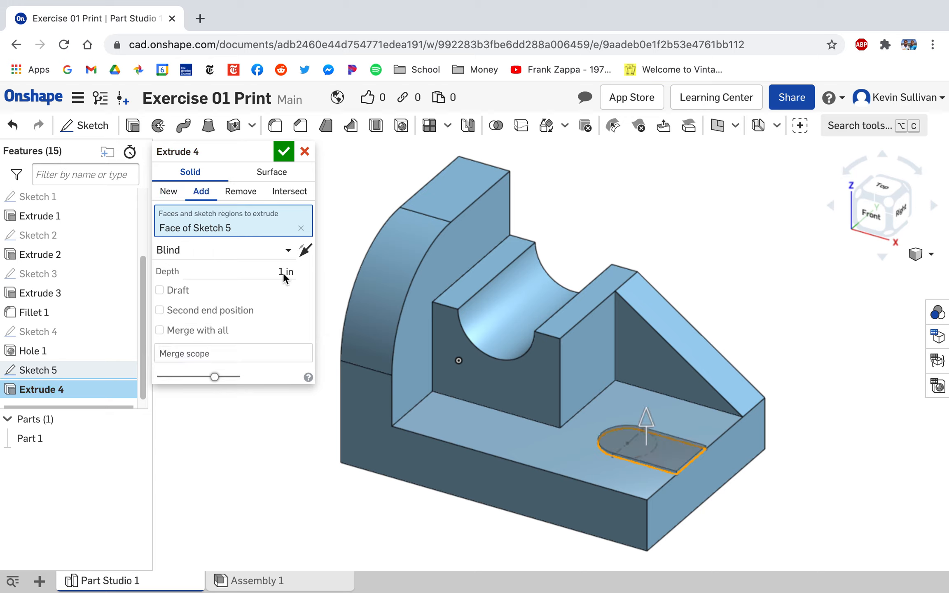
{"action": "left_click", "coordinate": [236, 195]}
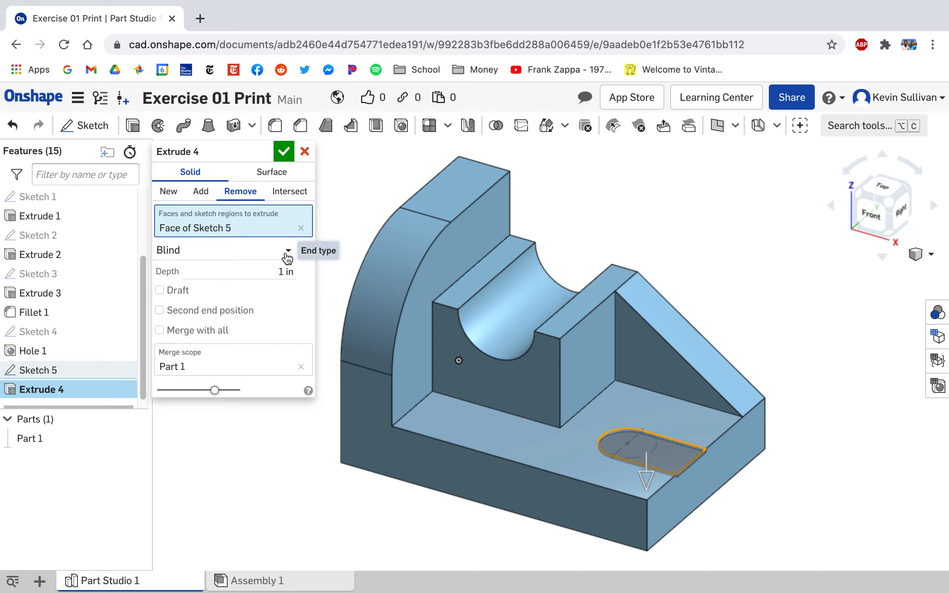
{"action": "left_click", "coordinate": [287, 253]}
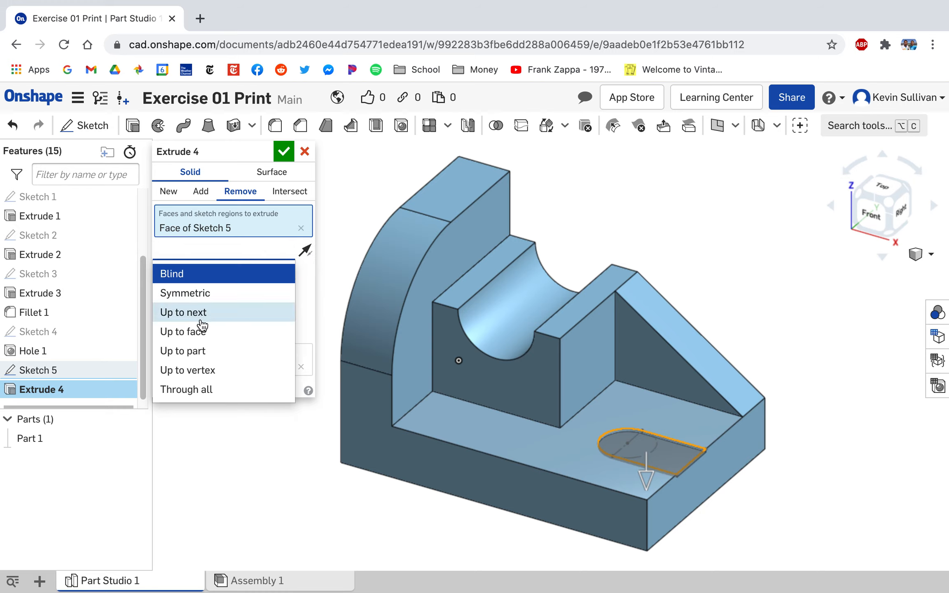
{"action": "left_click", "coordinate": [196, 390]}
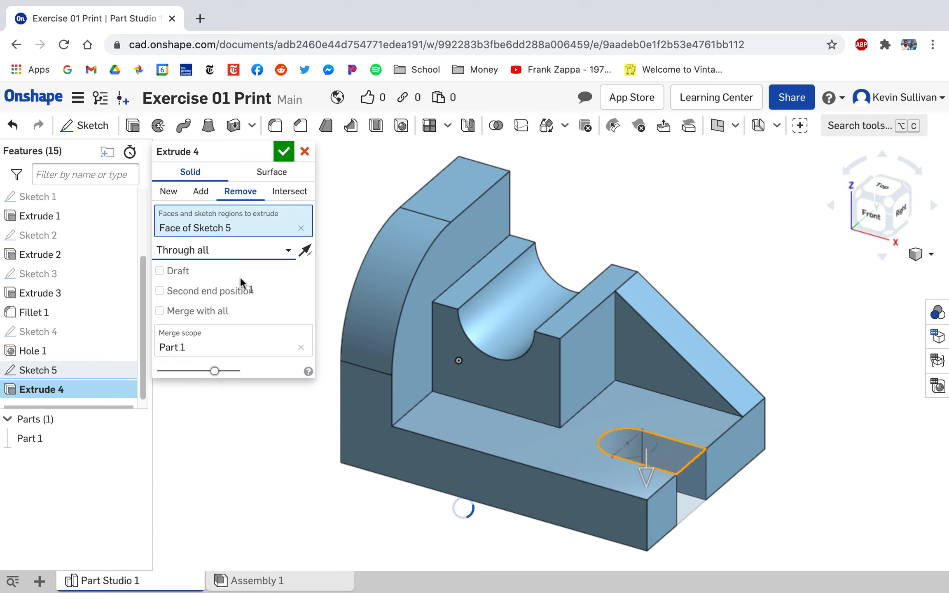
{"action": "left_click", "coordinate": [284, 152]}
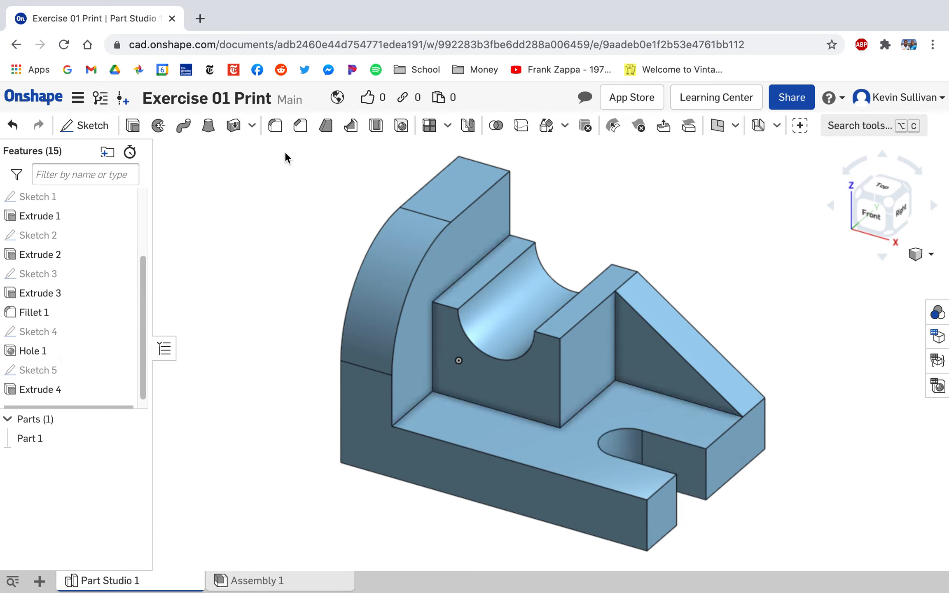
Compare the finished bracket with the reference drawing
{"action": "key", "text": "ctrl+Left"}
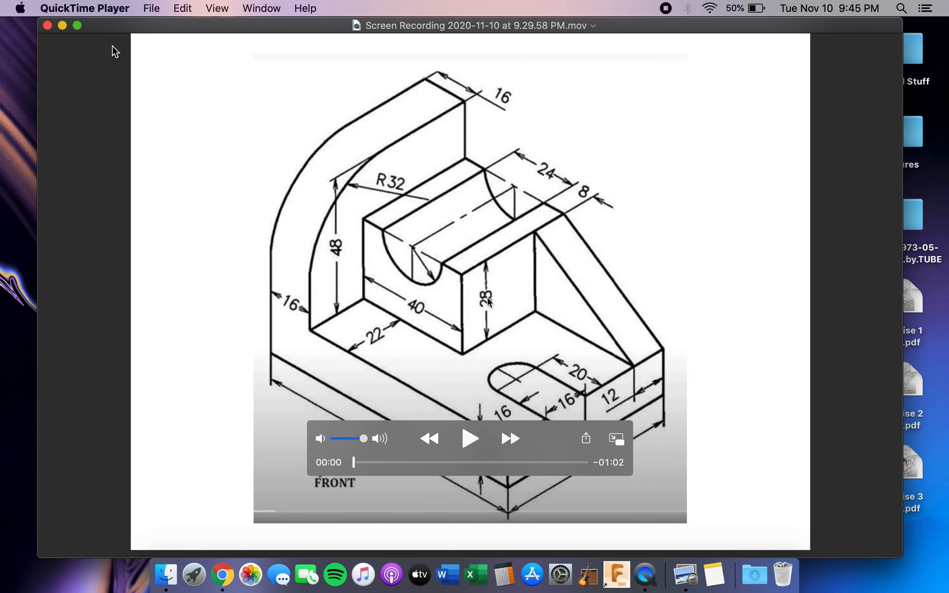
{"action": "key", "text": "ctrl+Right"}
{"action": "key", "text": "ctrl+Right"}
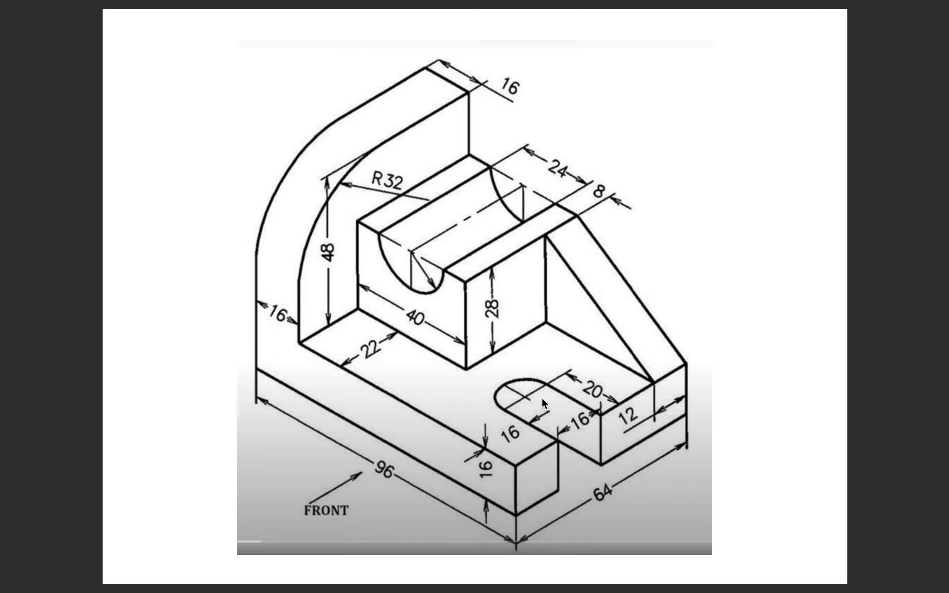
{"action": "key", "text": "ctrl+Left"}
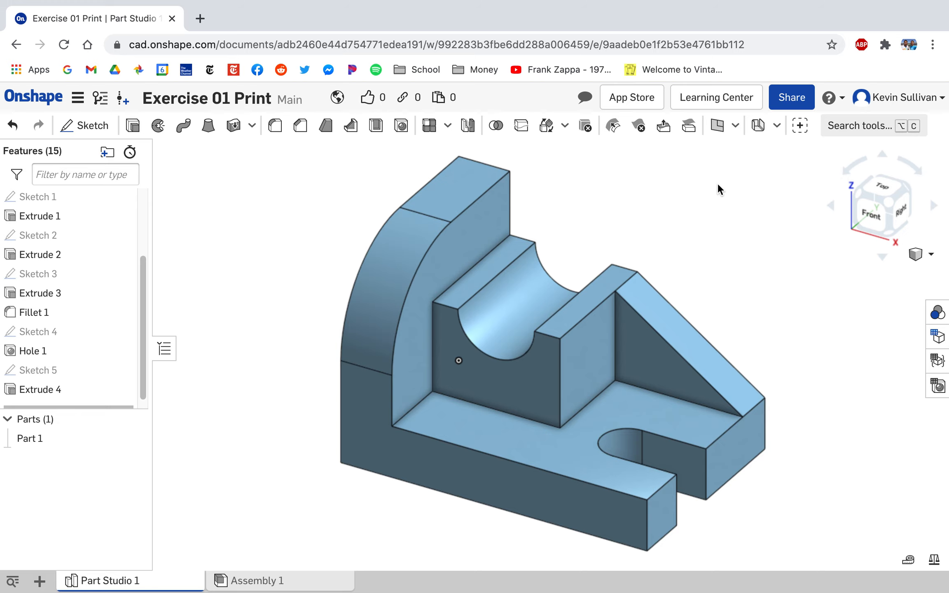
{"action": "mouse_move", "coordinate": [665, 11]}
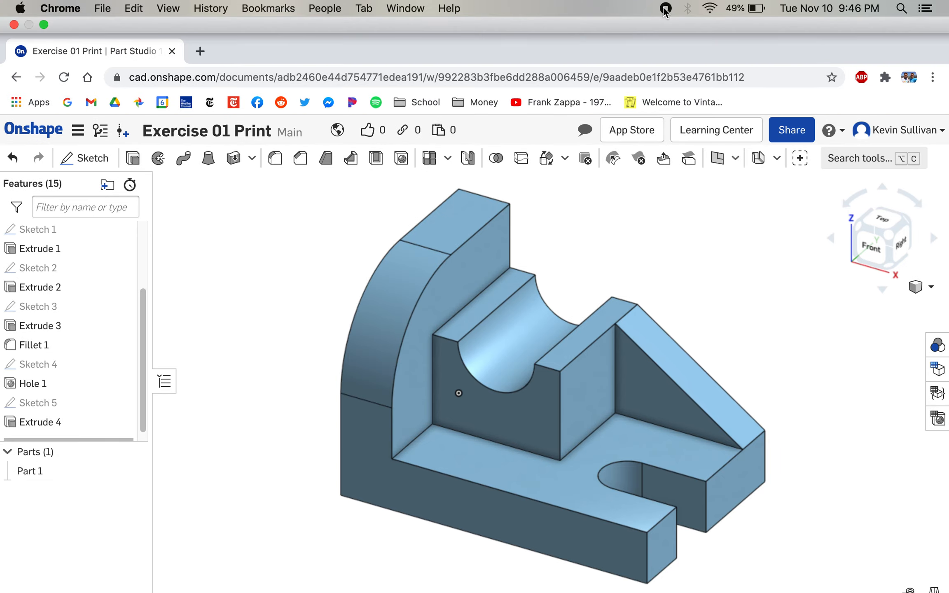